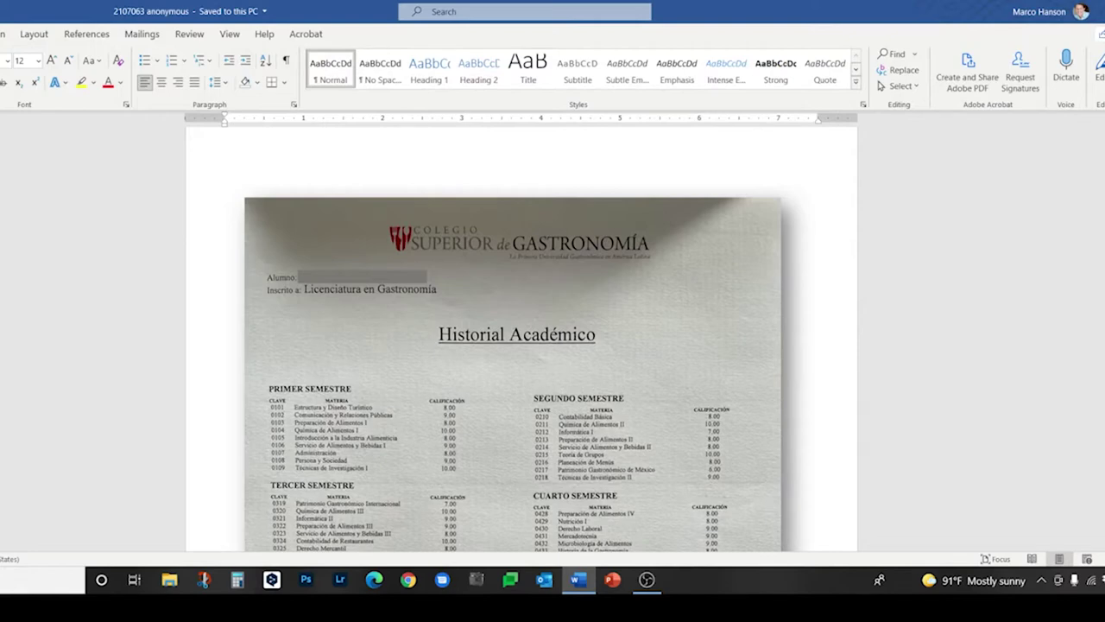
Examine the scanned Spanish transcript closely, from the letterhead and student details to the stamp, signature and footer.
{"action": "scroll", "coordinate": [518, 345], "scroll_direction": "up", "scroll_amount": 3}
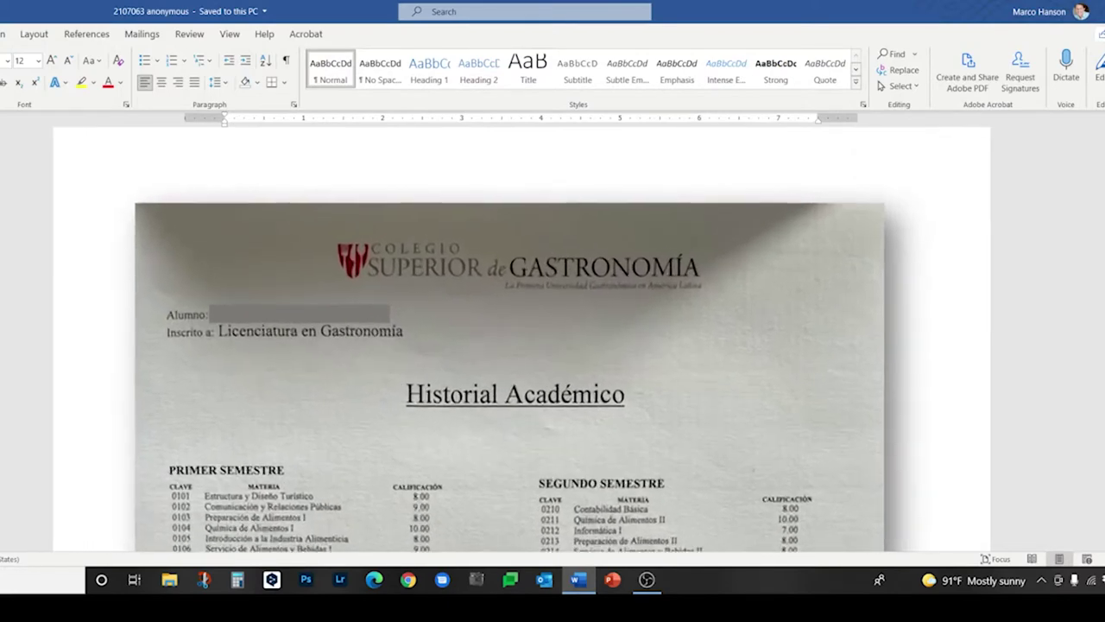
{"action": "scroll", "coordinate": [518, 371], "scroll_direction": "up", "scroll_amount": 3}
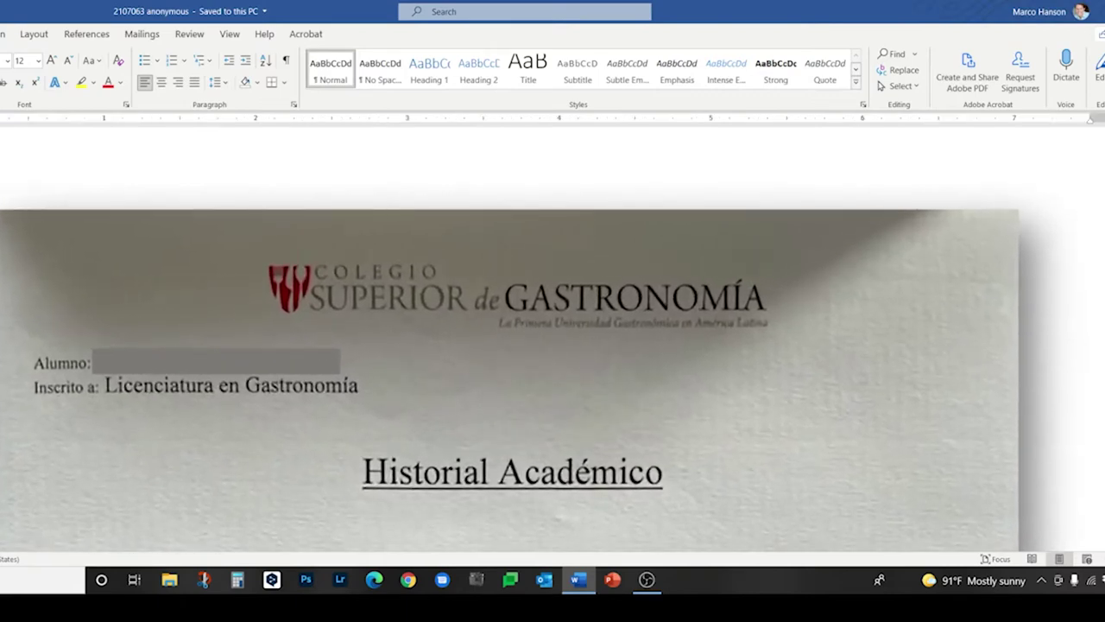
{"action": "scroll", "coordinate": [1036, 497], "scroll_direction": "up", "scroll_amount": 1}
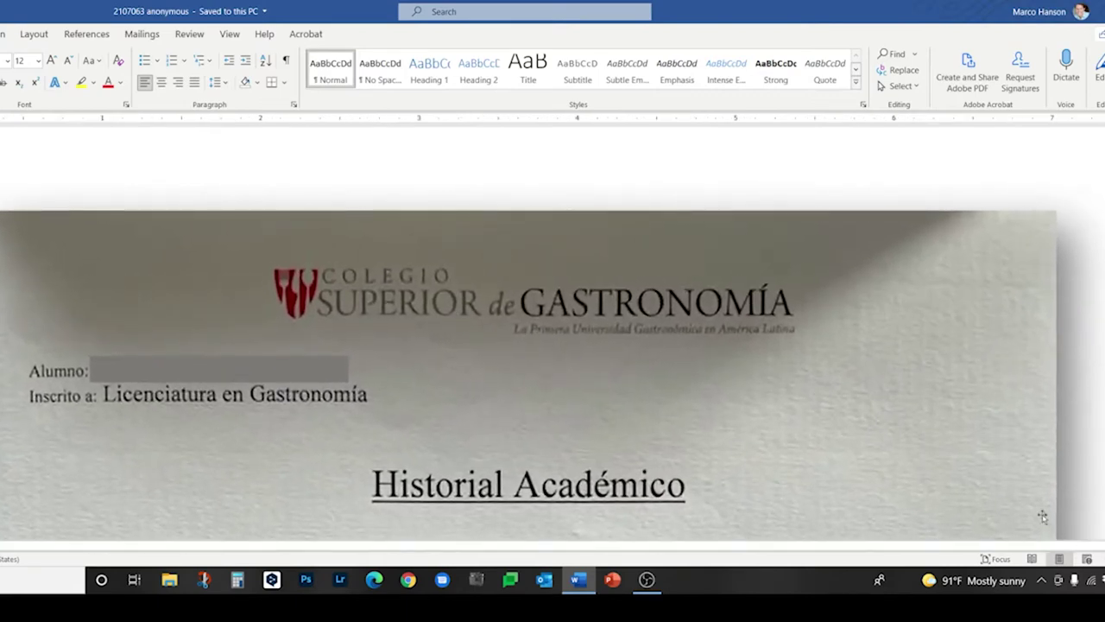
{"action": "scroll", "coordinate": [1036, 495], "scroll_direction": "down", "scroll_amount": 1}
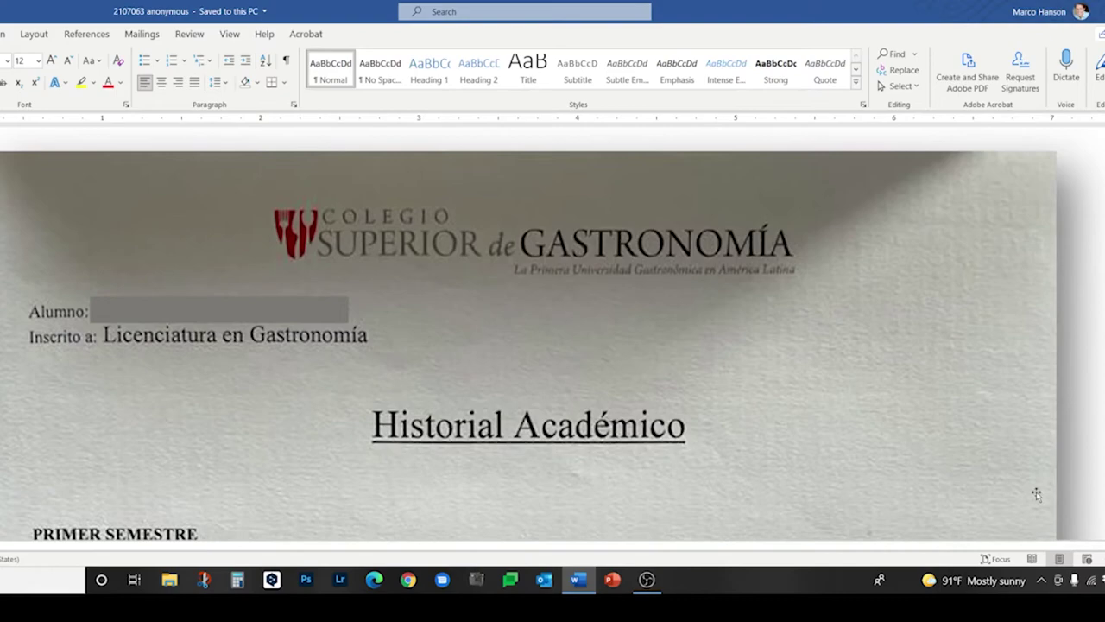
{"action": "scroll", "coordinate": [1036, 491], "scroll_direction": "down", "scroll_amount": 10}
{"action": "scroll", "coordinate": [1036, 491], "scroll_direction": "down", "scroll_amount": 5}
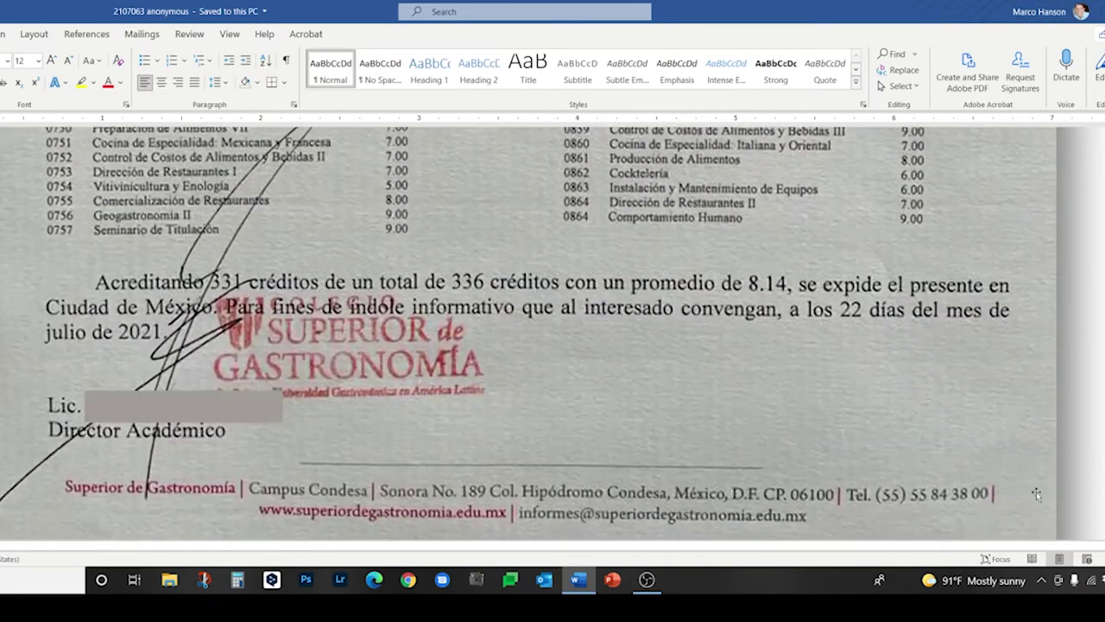
{"action": "scroll", "coordinate": [1036, 491], "scroll_direction": "down", "scroll_amount": 2}
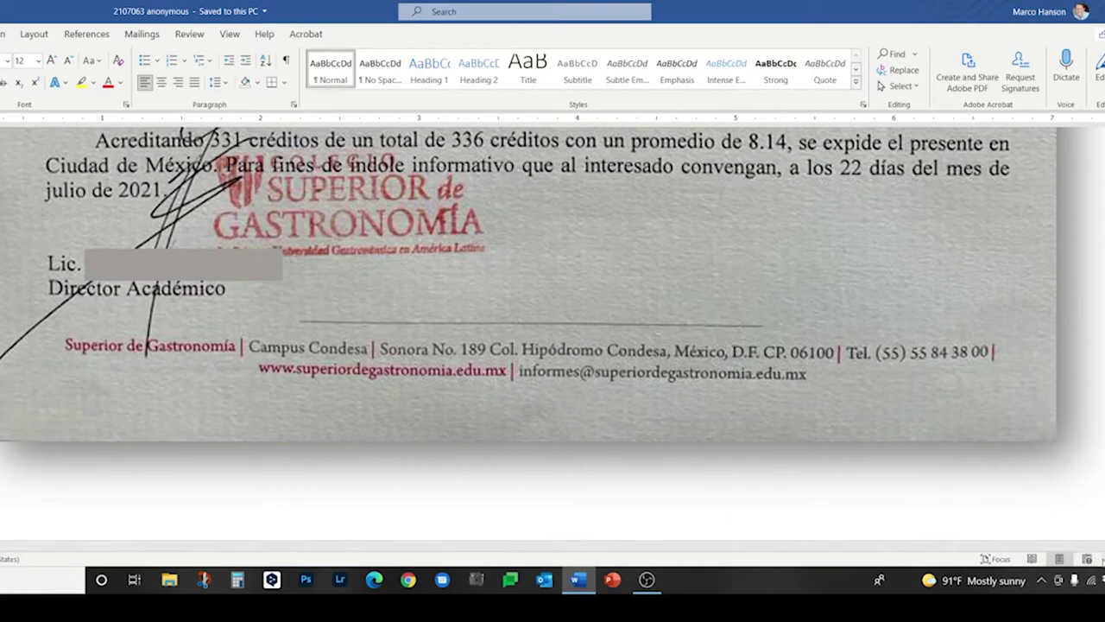
{"action": "scroll", "coordinate": [1103, 563], "scroll_direction": "down", "scroll_amount": 5}
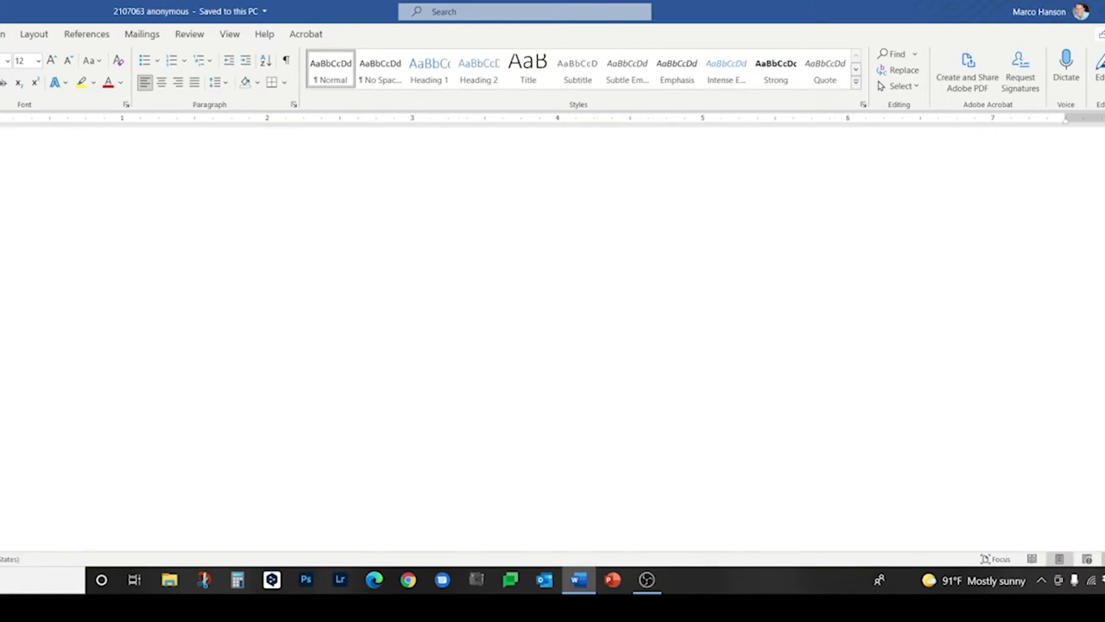
Show the scanned Spanish transcript and its English translation side by side.
{"action": "scroll", "coordinate": [1102, 563], "scroll_direction": "down", "scroll_amount": 5}
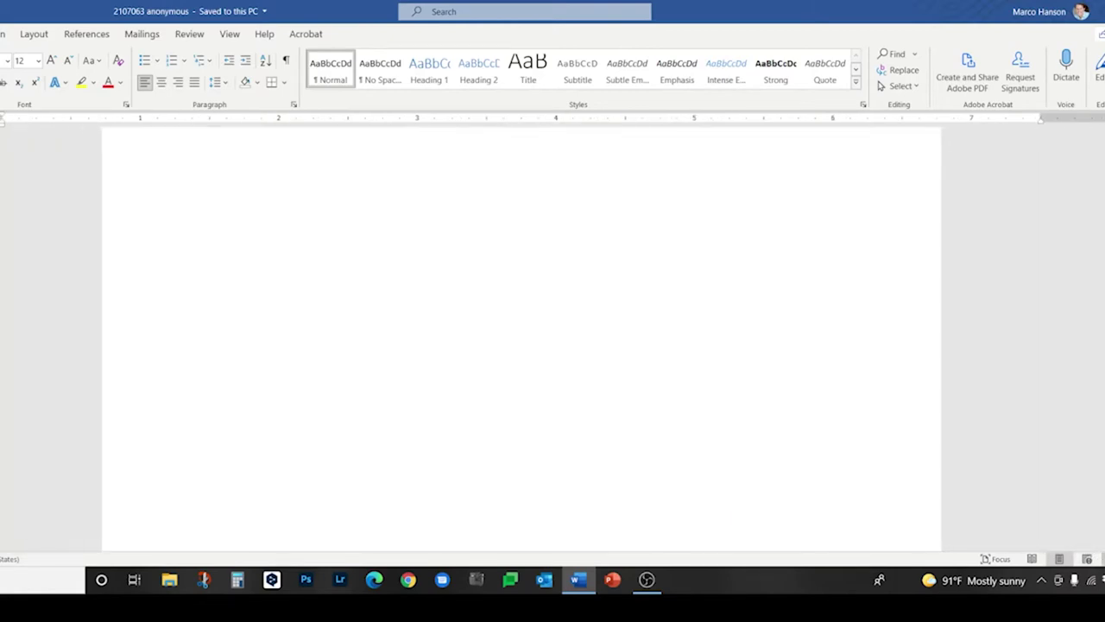
{"action": "scroll", "coordinate": [1102, 563], "scroll_direction": "down", "scroll_amount": 3}
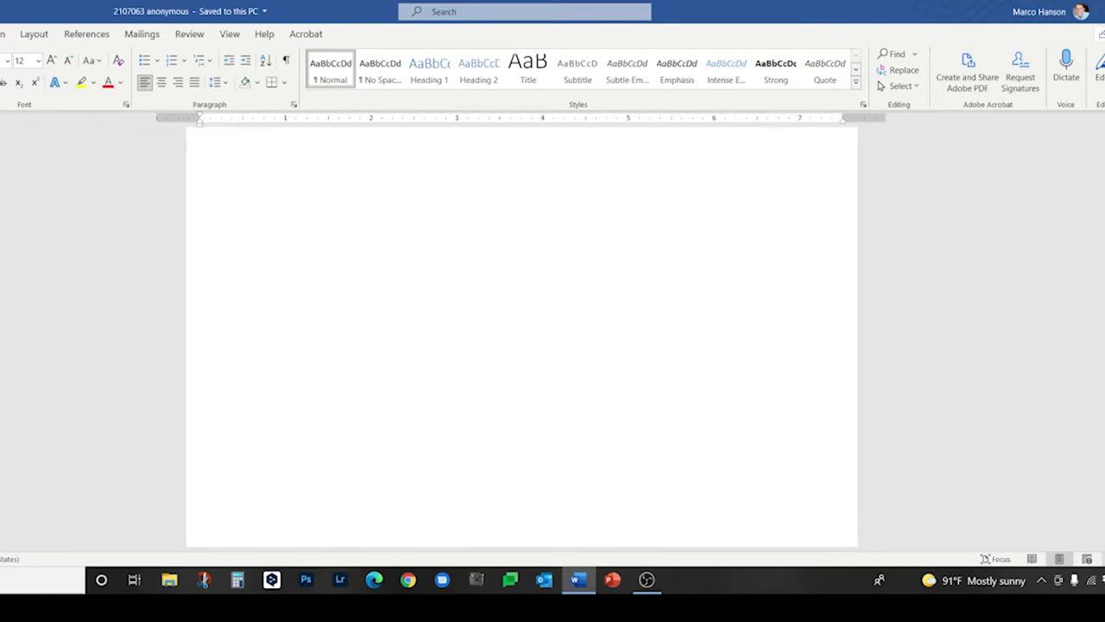
{"action": "scroll", "coordinate": [1102, 563], "scroll_direction": "up", "scroll_amount": 15}
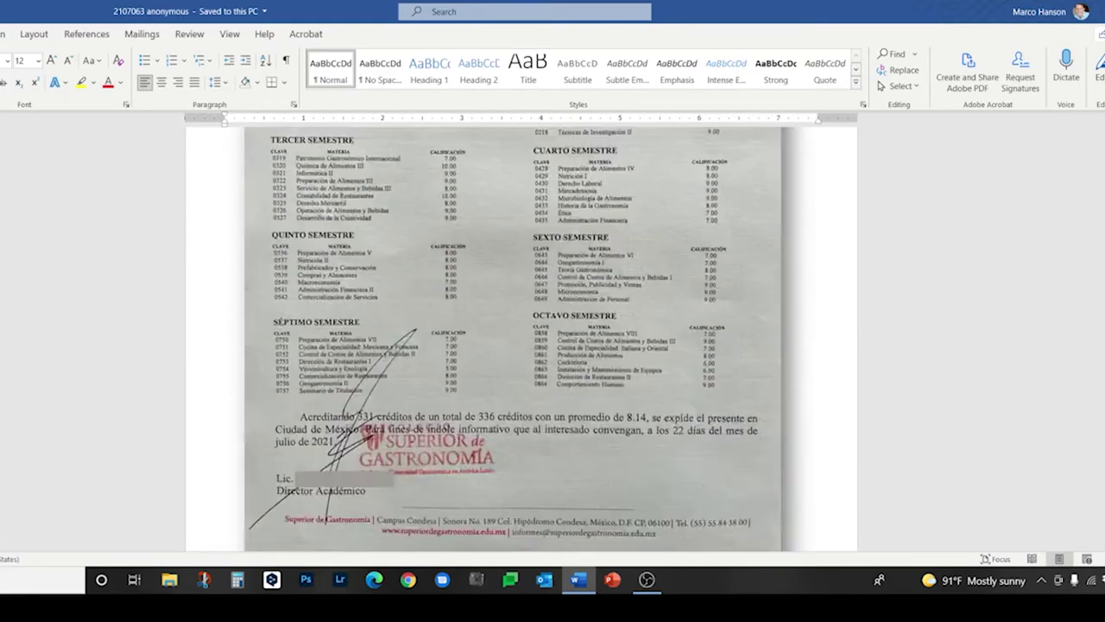
{"action": "scroll", "coordinate": [1103, 563], "scroll_direction": "down", "scroll_amount": 2}
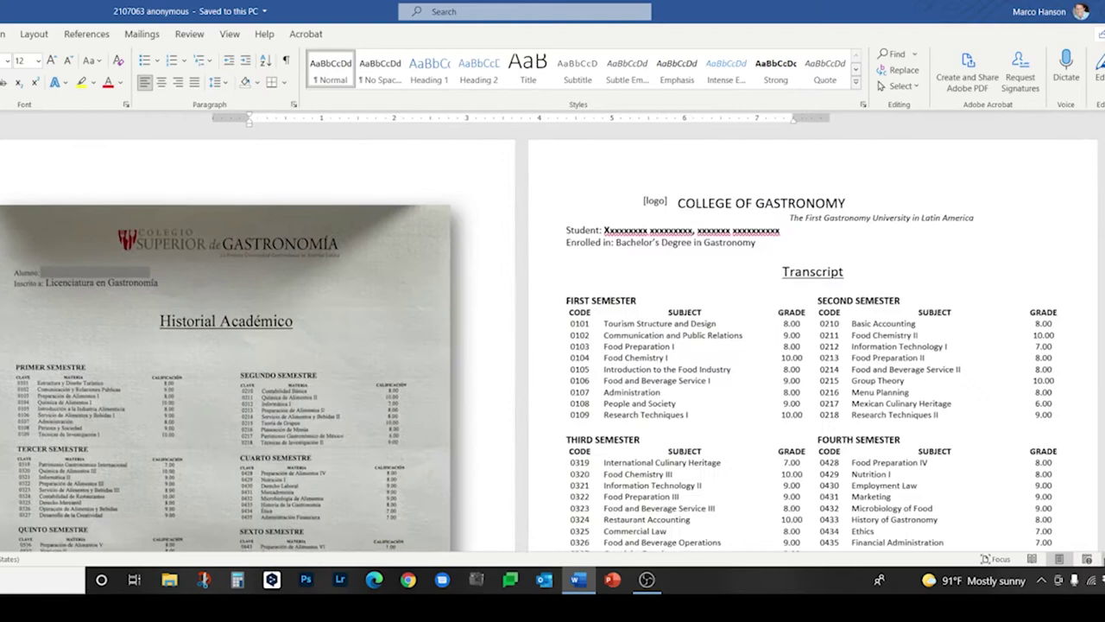
{"action": "scroll", "coordinate": [1103, 563], "scroll_direction": "up", "scroll_amount": 1}
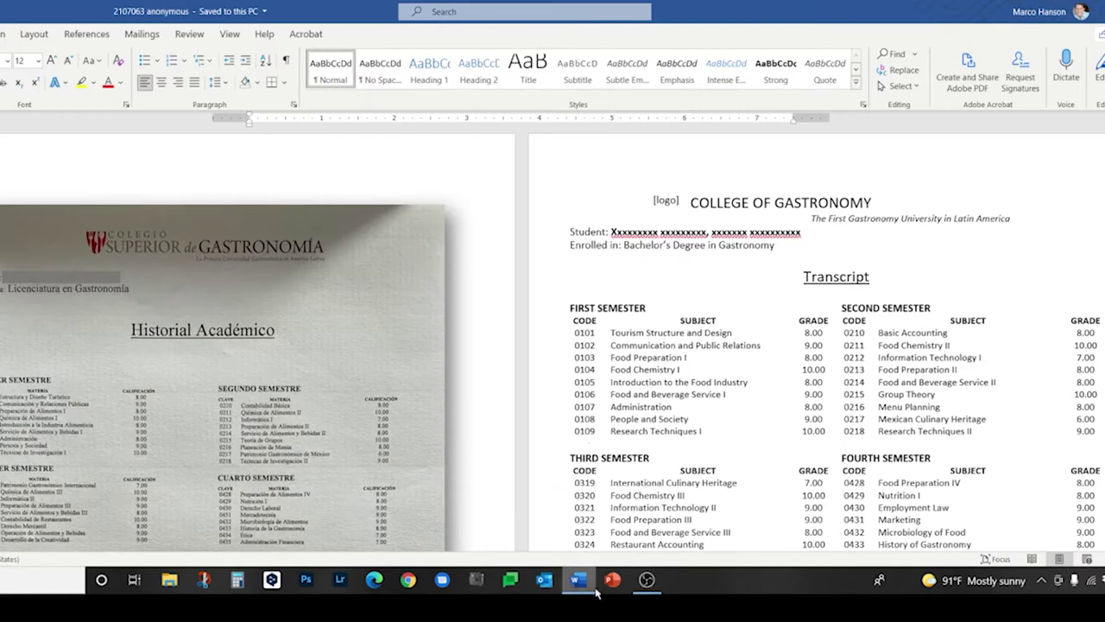
{"action": "mouse_move", "coordinate": [648, 587]}
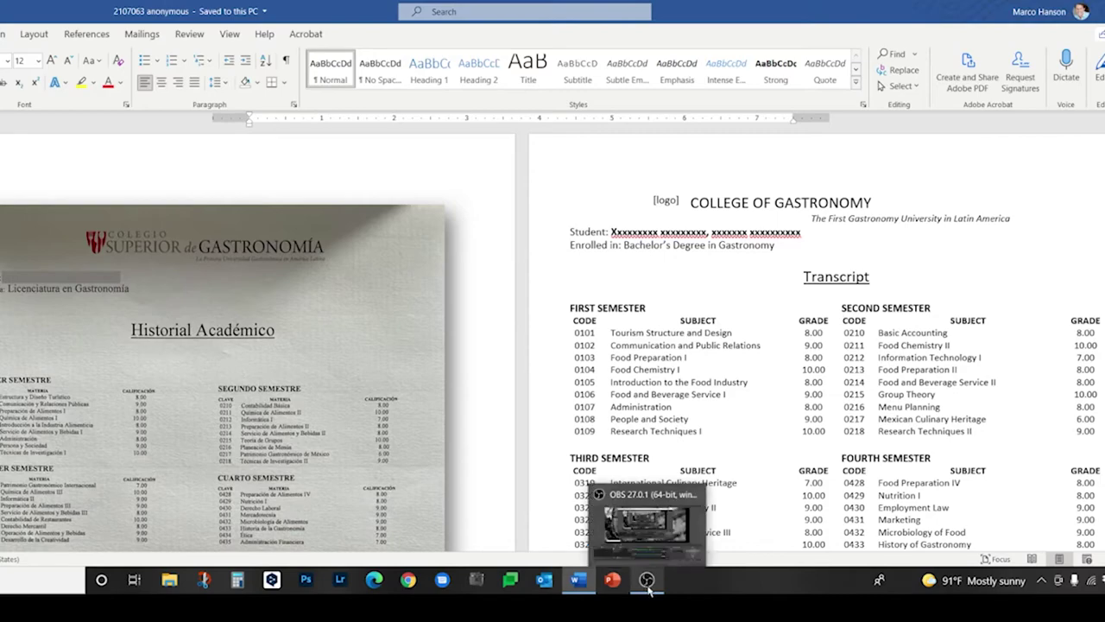
{"action": "left_click", "coordinate": [649, 586]}
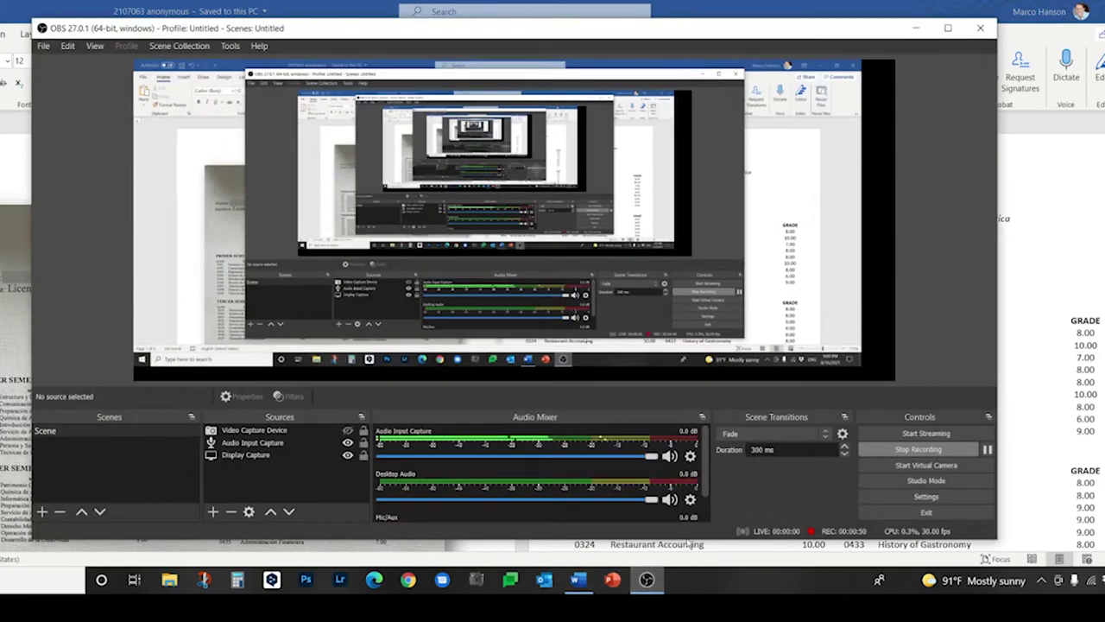
{"action": "left_click", "coordinate": [915, 28]}
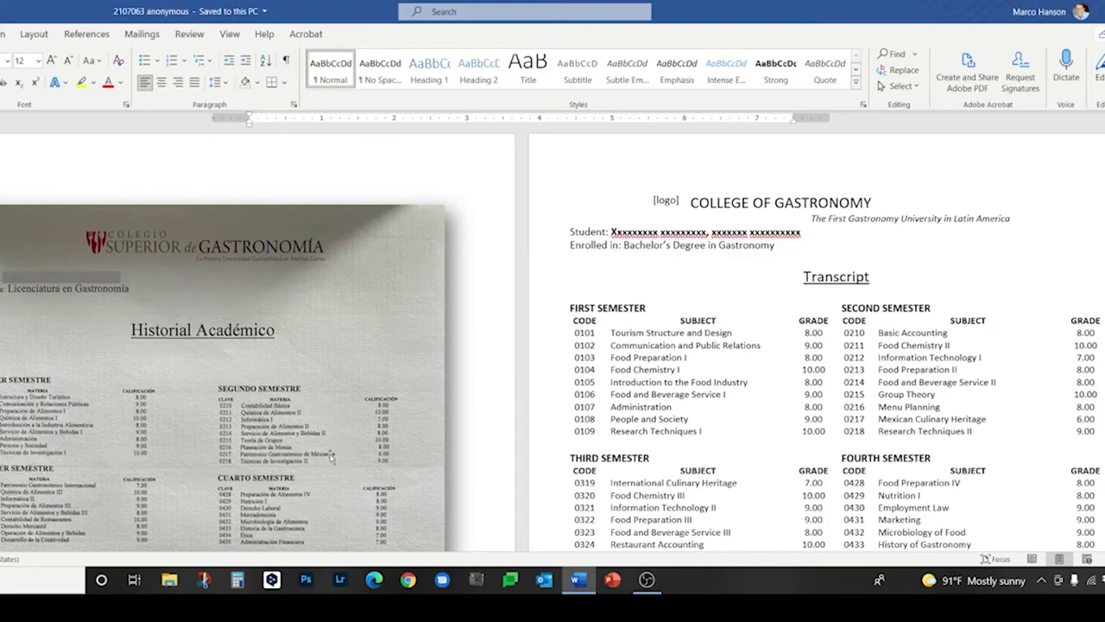
Review the English translation against the scan, through to the translator's certification statement, and return to the first page.
{"action": "scroll", "coordinate": [336, 455], "scroll_direction": "down", "scroll_amount": 1}
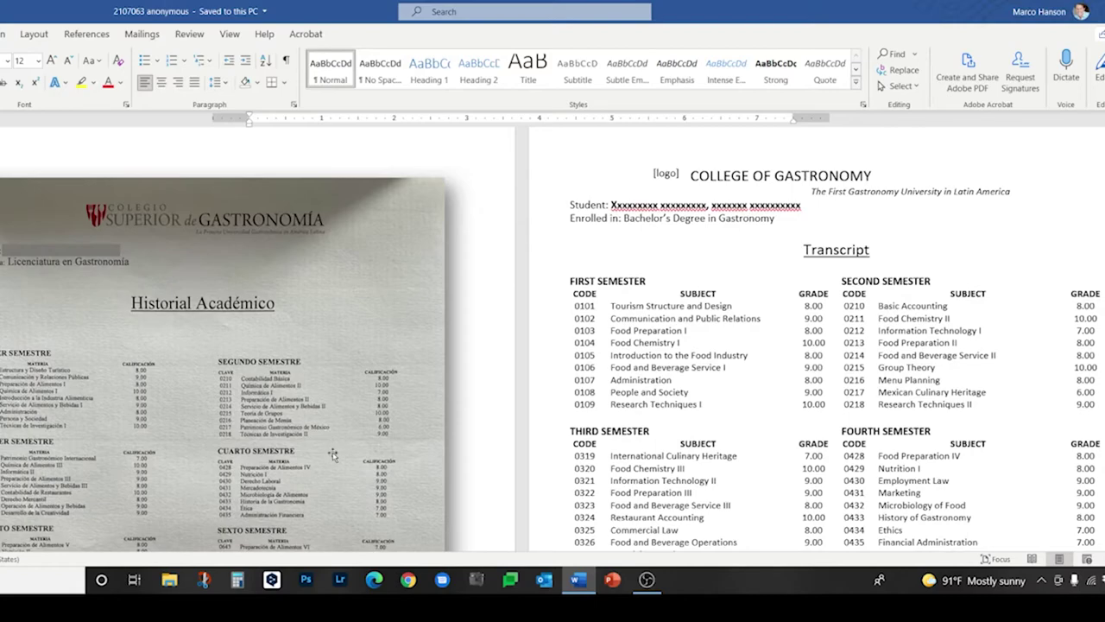
{"action": "scroll", "coordinate": [334, 448], "scroll_direction": "down", "scroll_amount": 3}
{"action": "scroll", "coordinate": [332, 454], "scroll_direction": "down", "scroll_amount": 10}
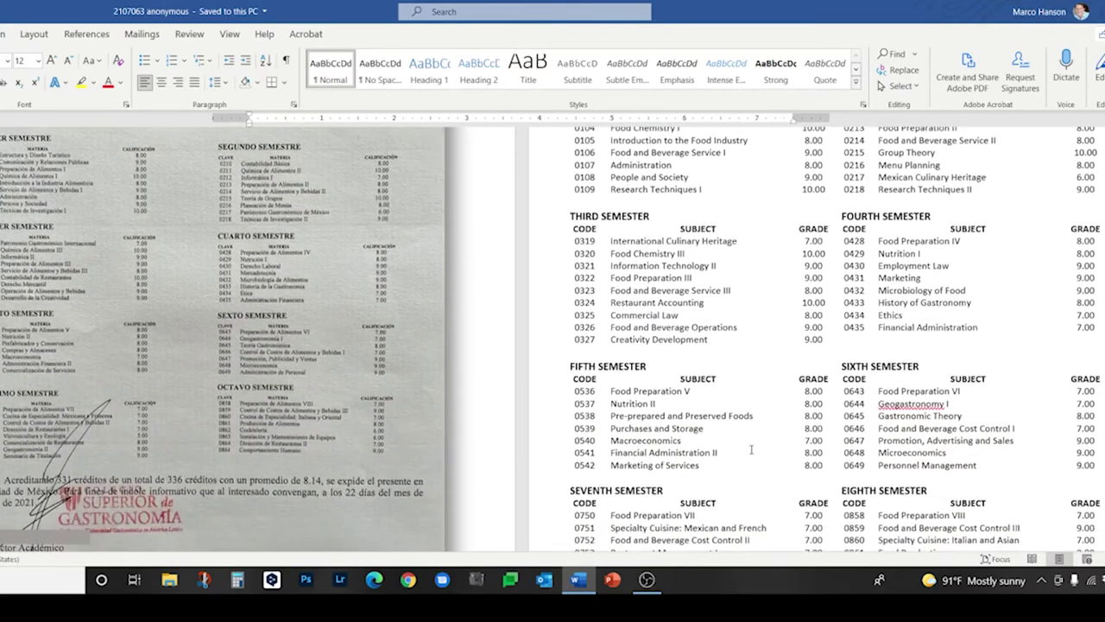
{"action": "scroll", "coordinate": [751, 449], "scroll_direction": "down", "scroll_amount": 10}
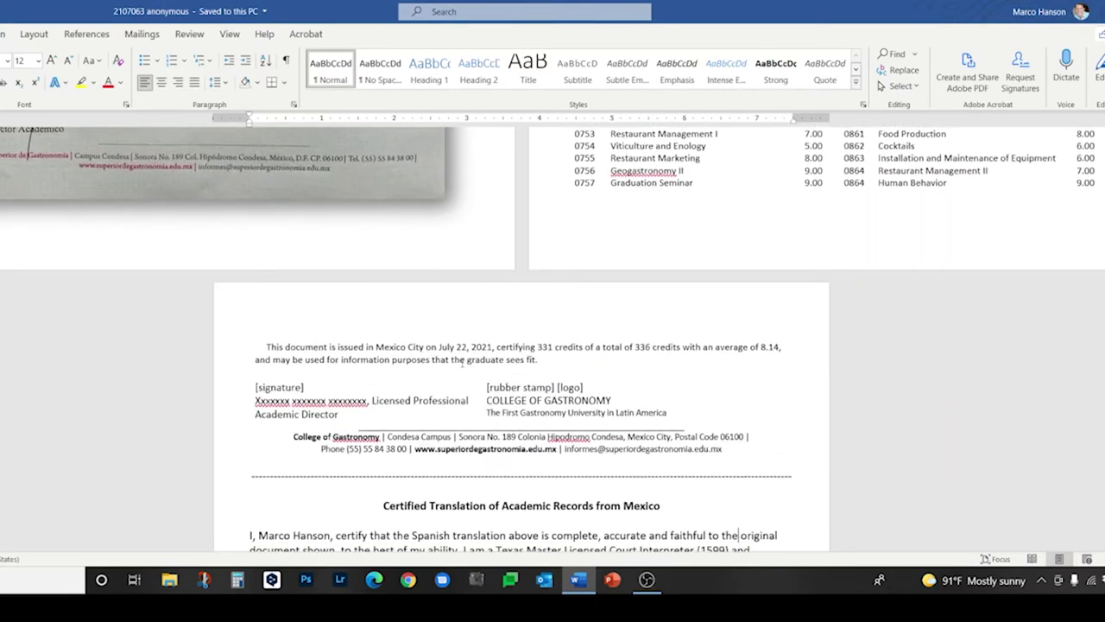
{"action": "scroll", "coordinate": [455, 384], "scroll_direction": "down", "scroll_amount": 5}
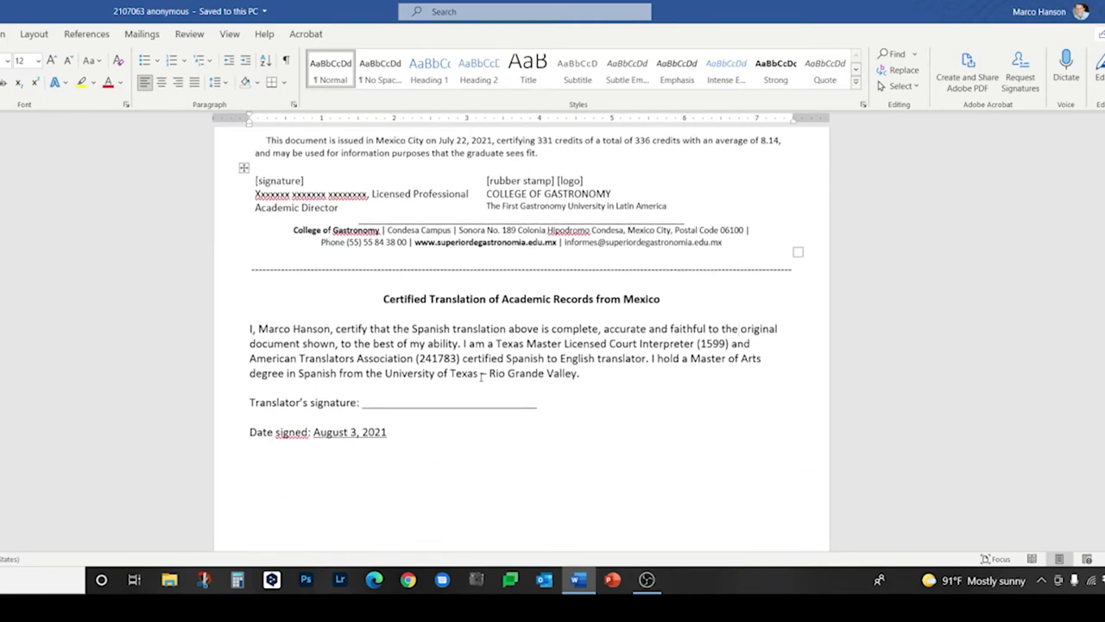
{"action": "scroll", "coordinate": [475, 460], "scroll_direction": "up", "scroll_amount": 20}
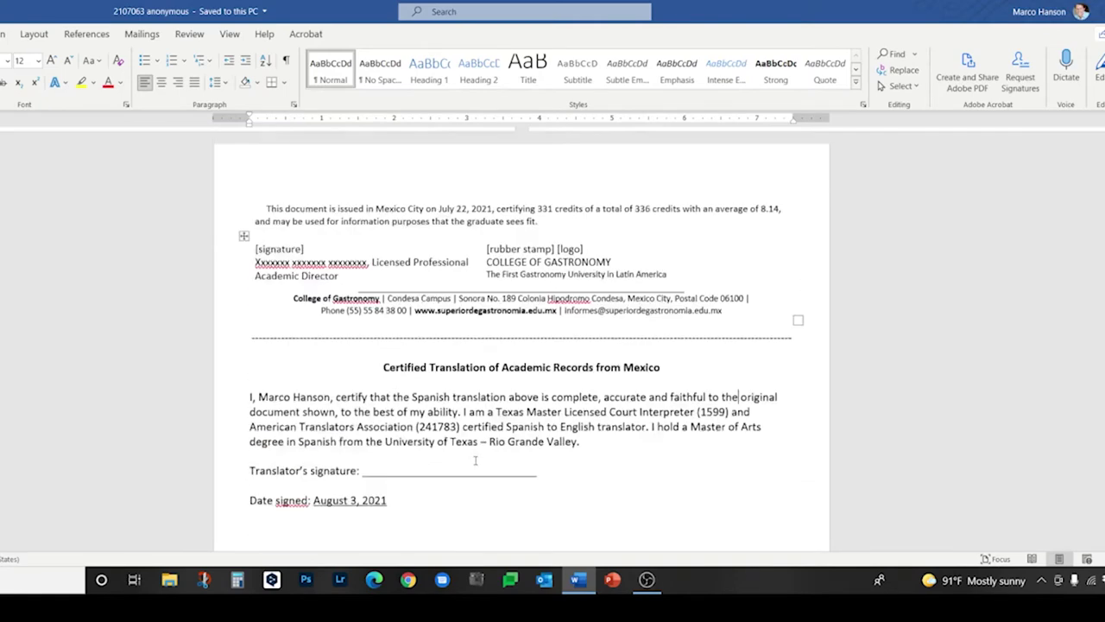
{"action": "scroll", "coordinate": [475, 460], "scroll_direction": "up", "scroll_amount": 10}
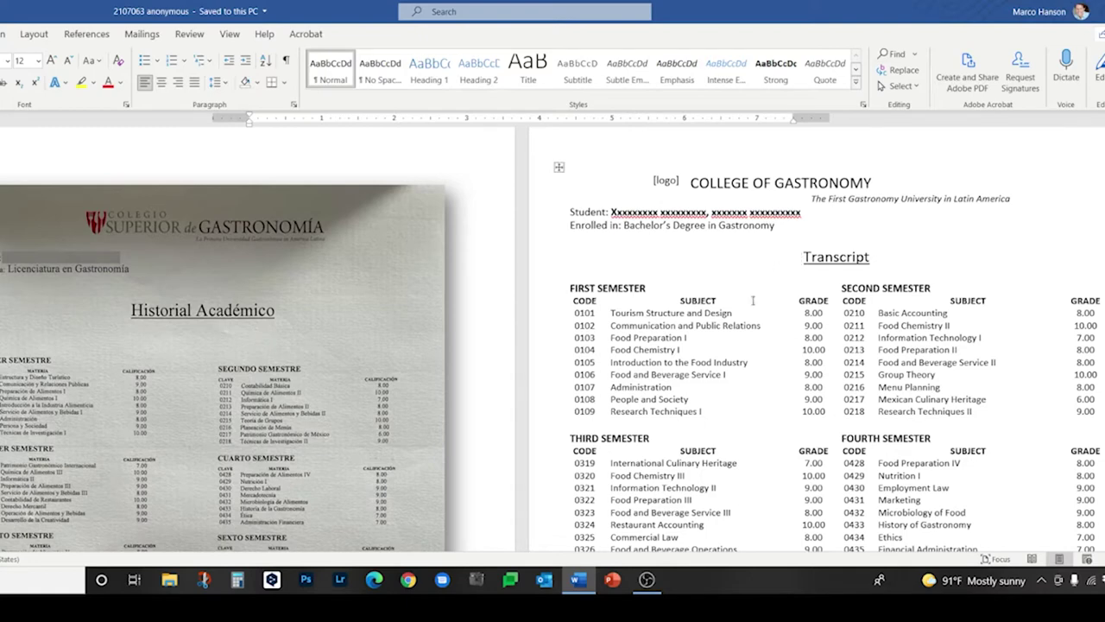
Select the entire table that holds the translated transcript to examine how its layout is built.
{"action": "scroll", "coordinate": [703, 320], "scroll_direction": "down", "scroll_amount": 1}
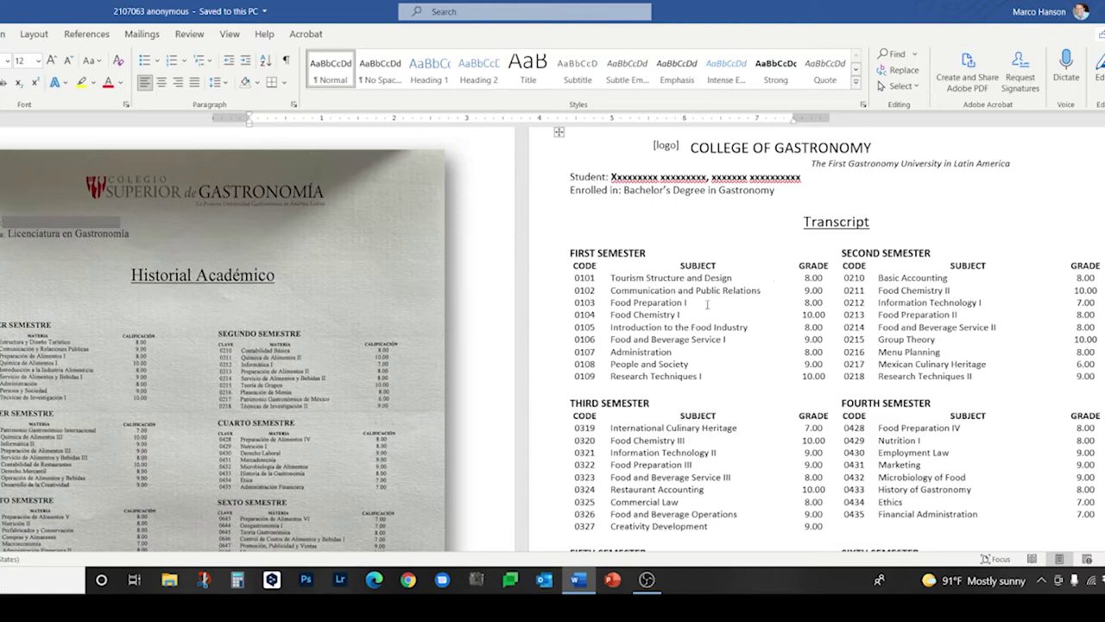
{"action": "left_click", "coordinate": [618, 253]}
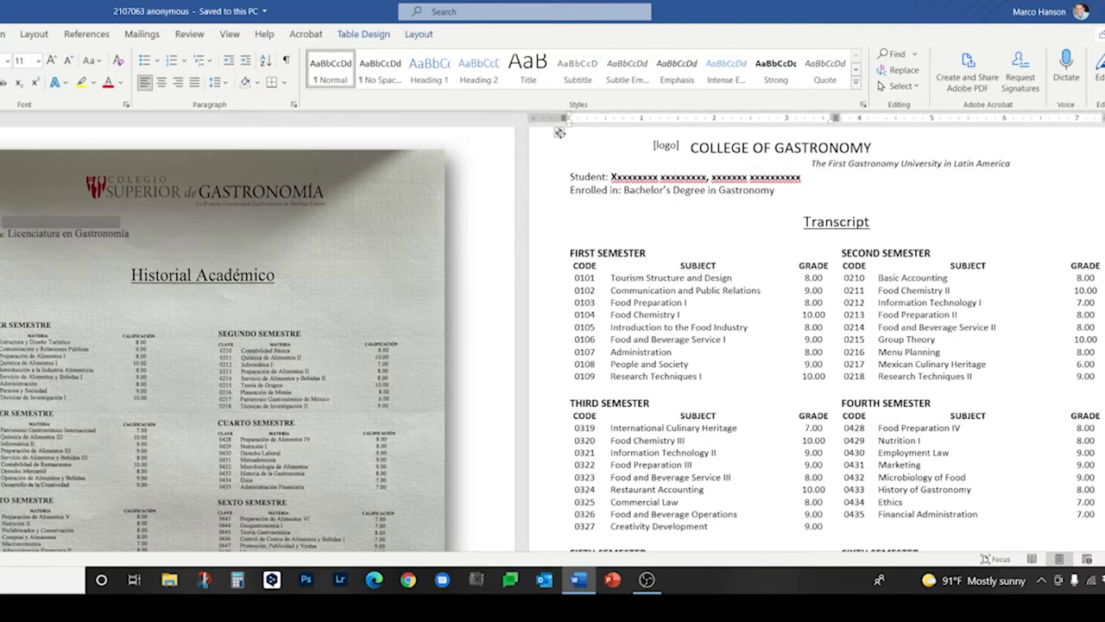
{"action": "left_click", "coordinate": [560, 133]}
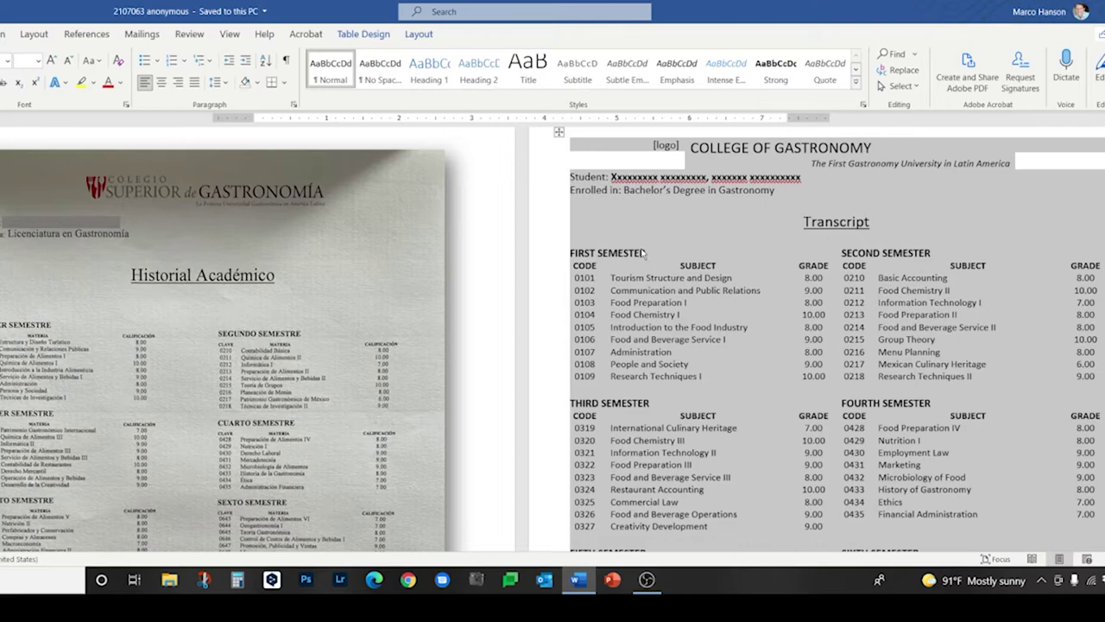
{"action": "left_click", "coordinate": [559, 132]}
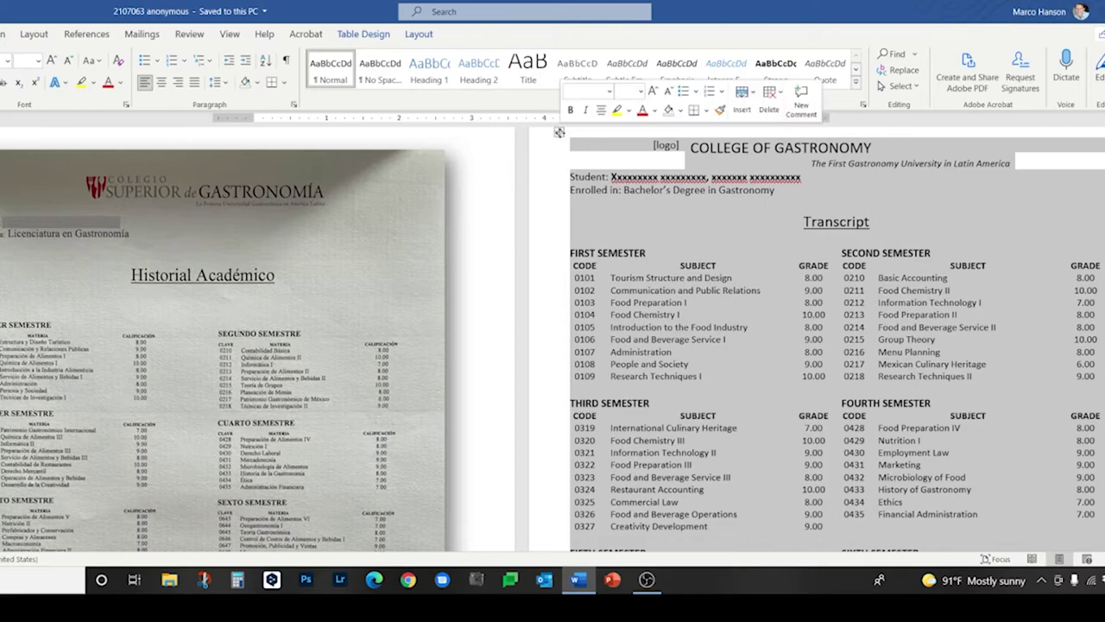
{"action": "left_click", "coordinate": [629, 238]}
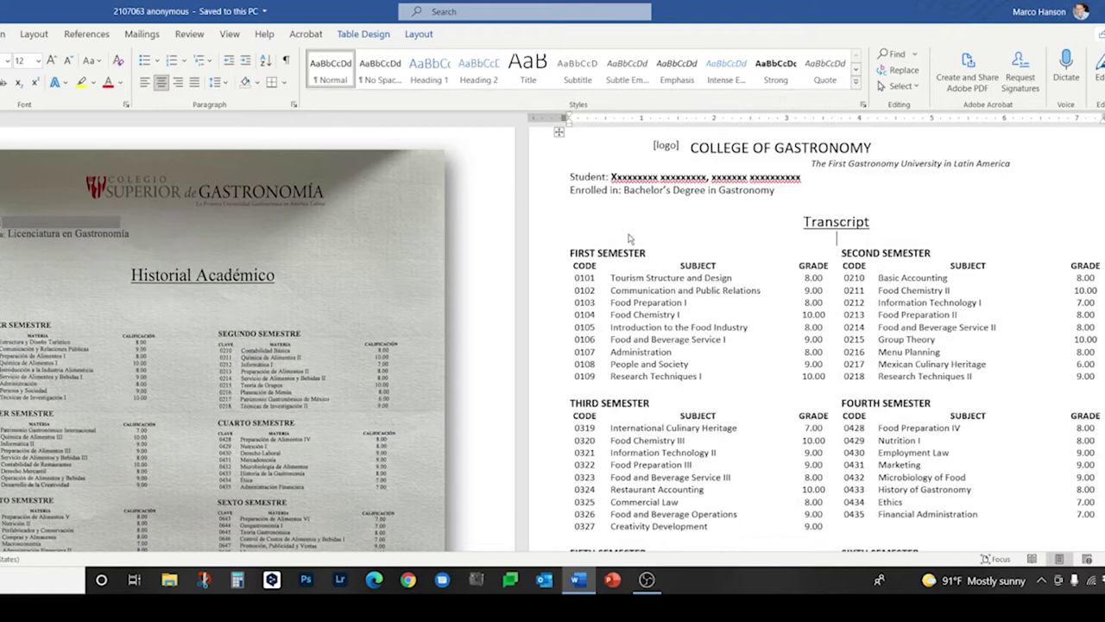
{"action": "left_click", "coordinate": [558, 133]}
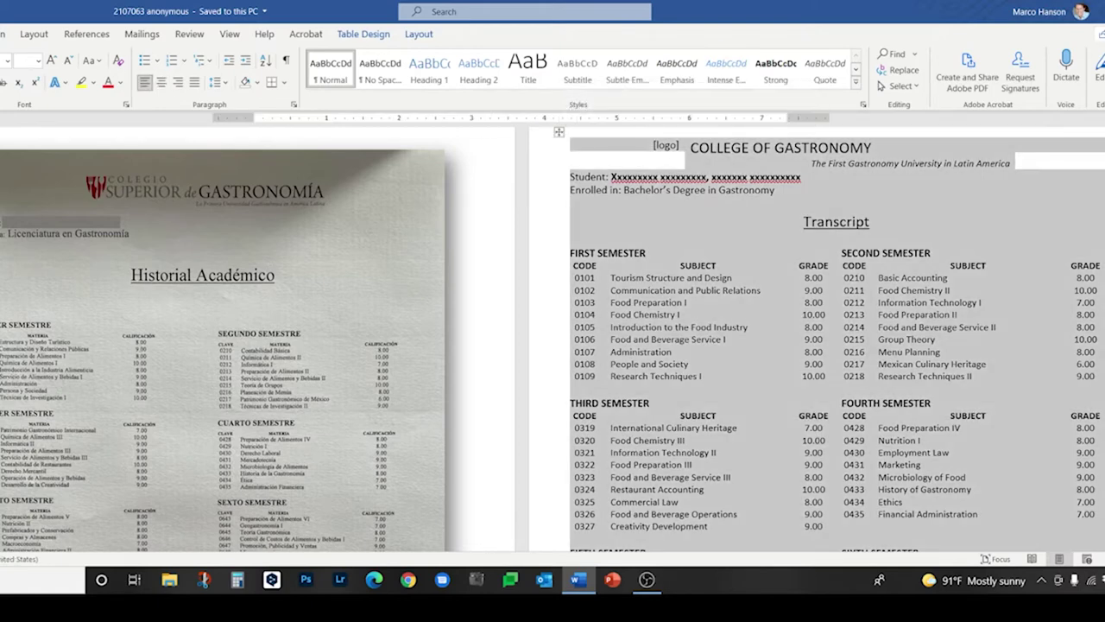
Display the table insertion options, dismiss them and clear the selection of the transcript table.
{"action": "key", "text": "alt+n"}
{"action": "key", "text": "t"}
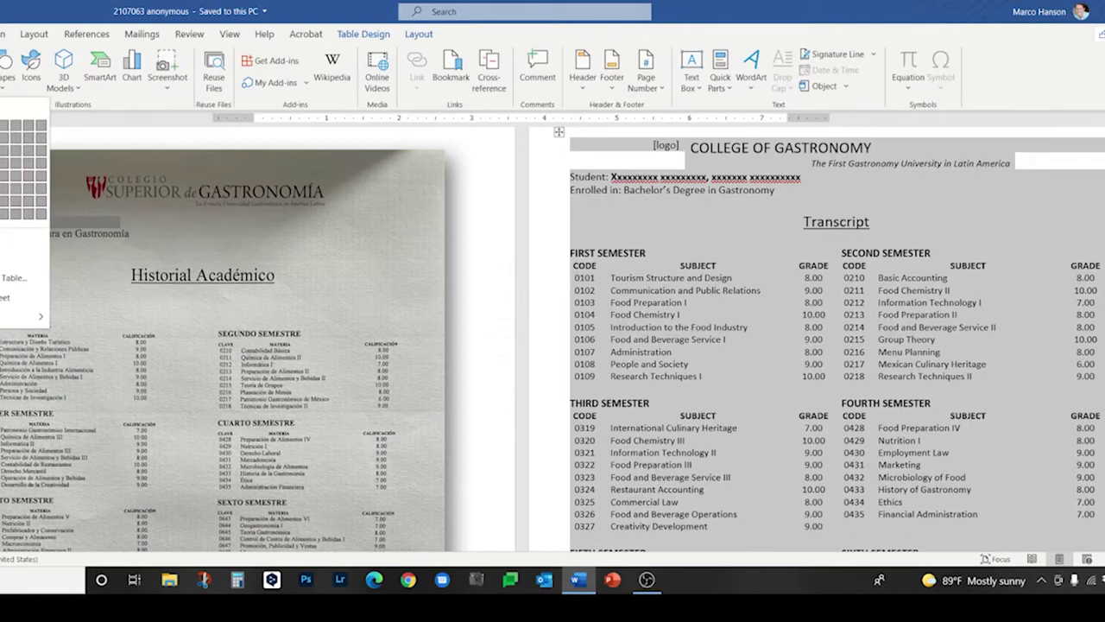
{"action": "key", "text": "Escape"}
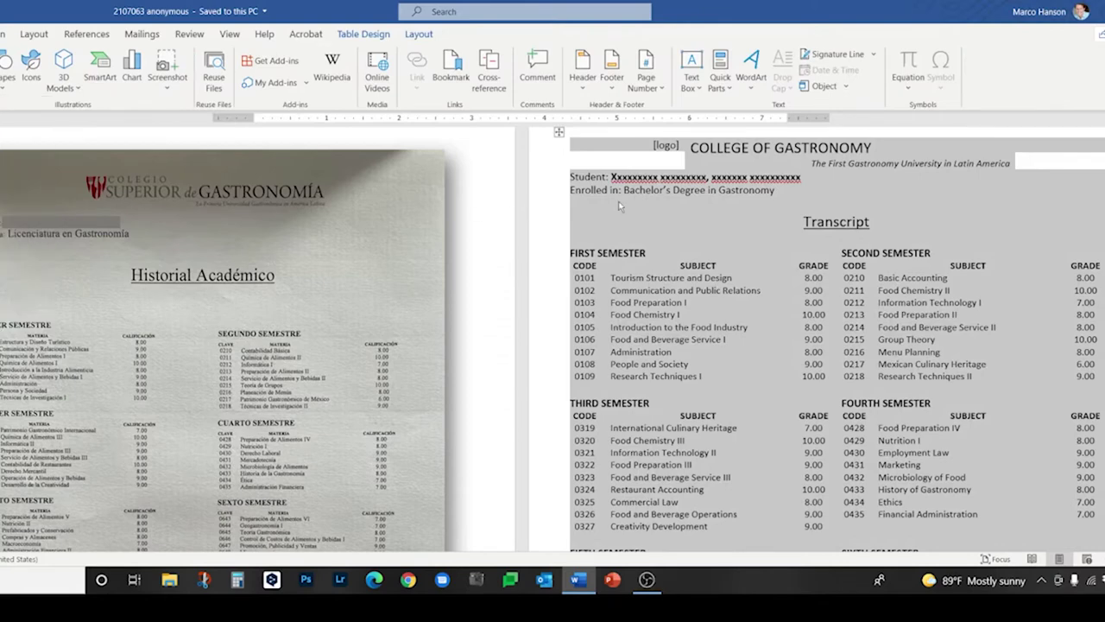
{"action": "left_click", "coordinate": [618, 206]}
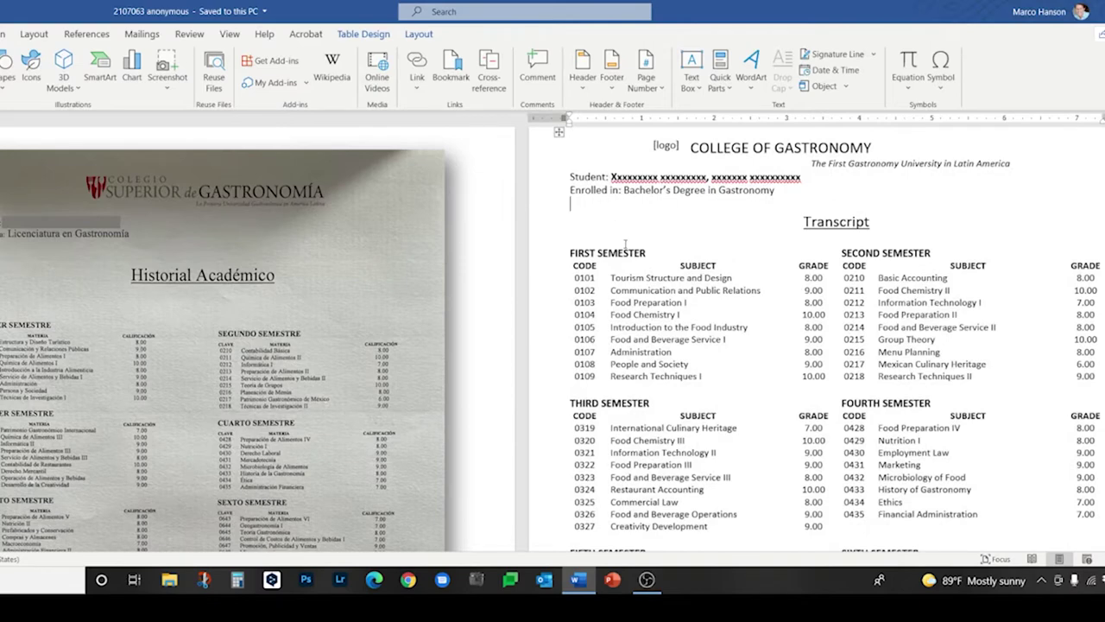
Review the translated semester subjects down to the issuance paragraph, highlighting "Pre-prepared and Preserved Foods" in the fifth semester for inspection.
{"action": "scroll", "coordinate": [676, 318], "scroll_direction": "down", "scroll_amount": 1}
{"action": "scroll", "coordinate": [676, 322], "scroll_direction": "down", "scroll_amount": 3}
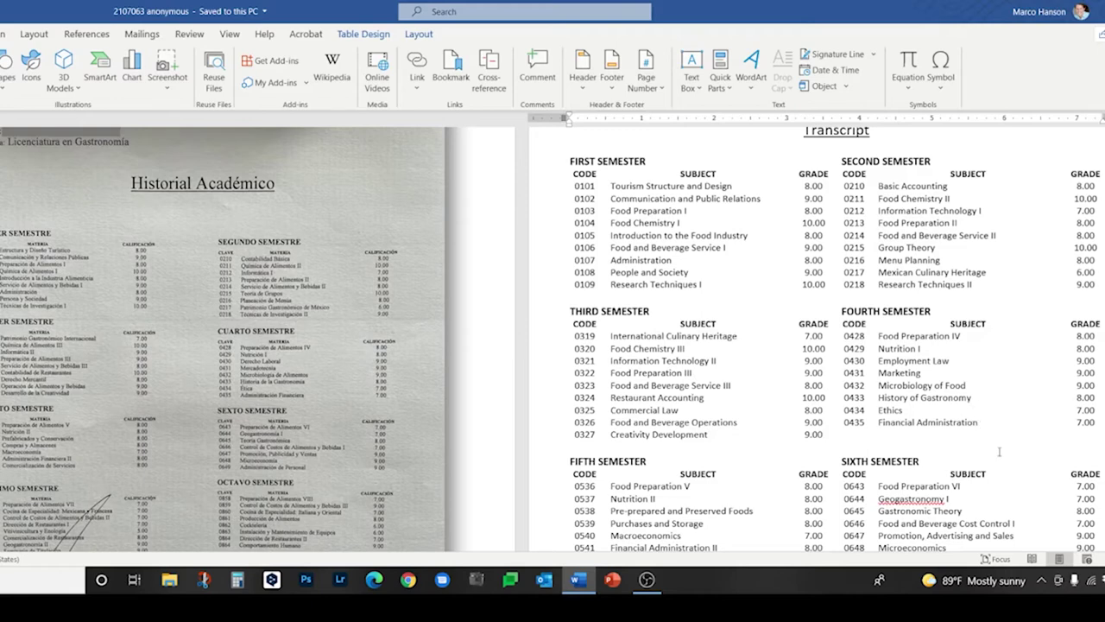
{"action": "scroll", "coordinate": [1002, 449], "scroll_direction": "down", "scroll_amount": 5}
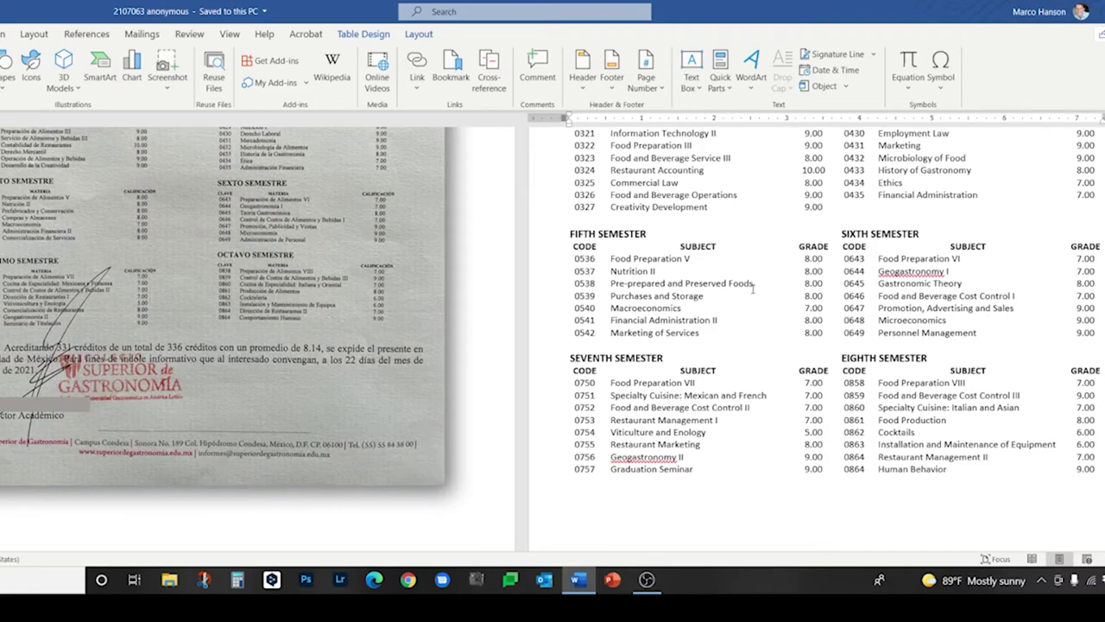
{"action": "left_click_drag", "start_coordinate": [753, 285], "coordinate": [609, 285]}
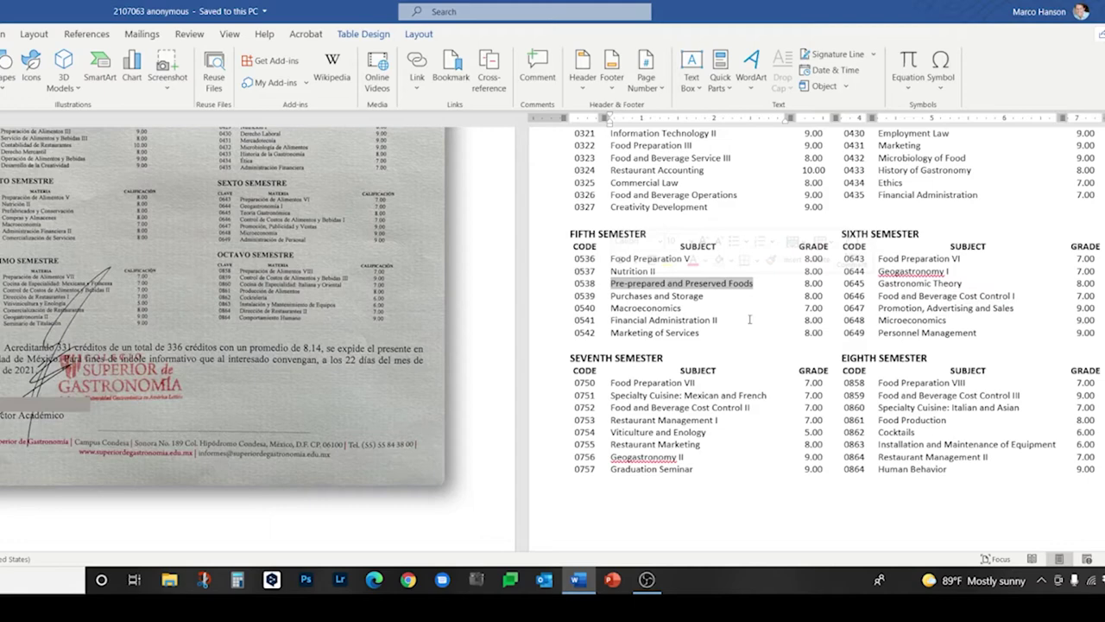
{"action": "left_click", "coordinate": [728, 286]}
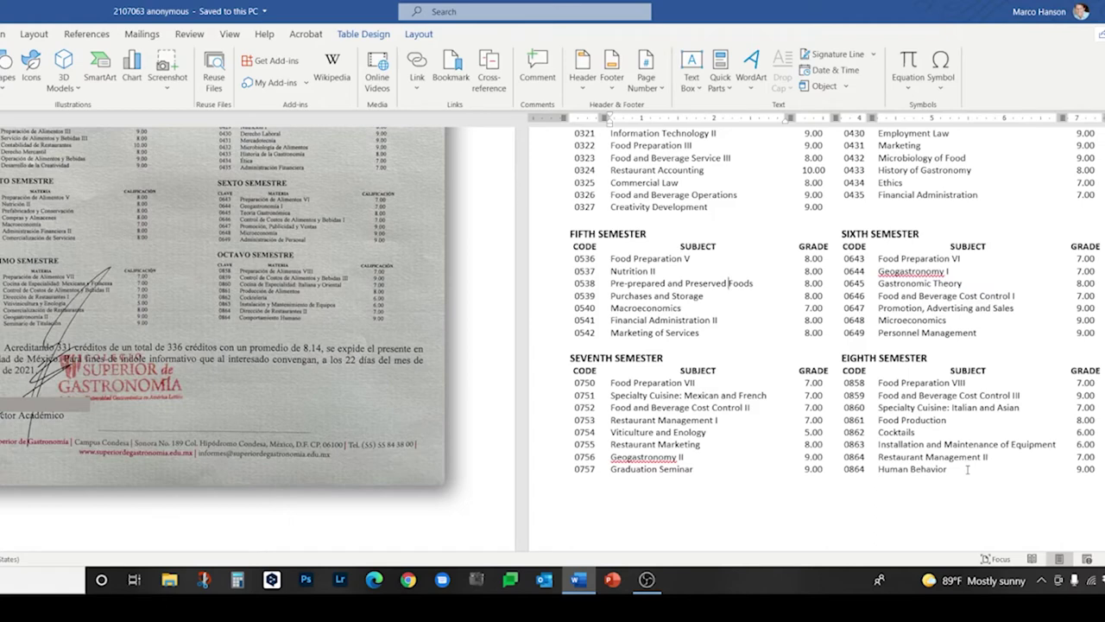
{"action": "scroll", "coordinate": [967, 471], "scroll_direction": "down", "scroll_amount": 2}
{"action": "scroll", "coordinate": [966, 474], "scroll_direction": "down", "scroll_amount": 5}
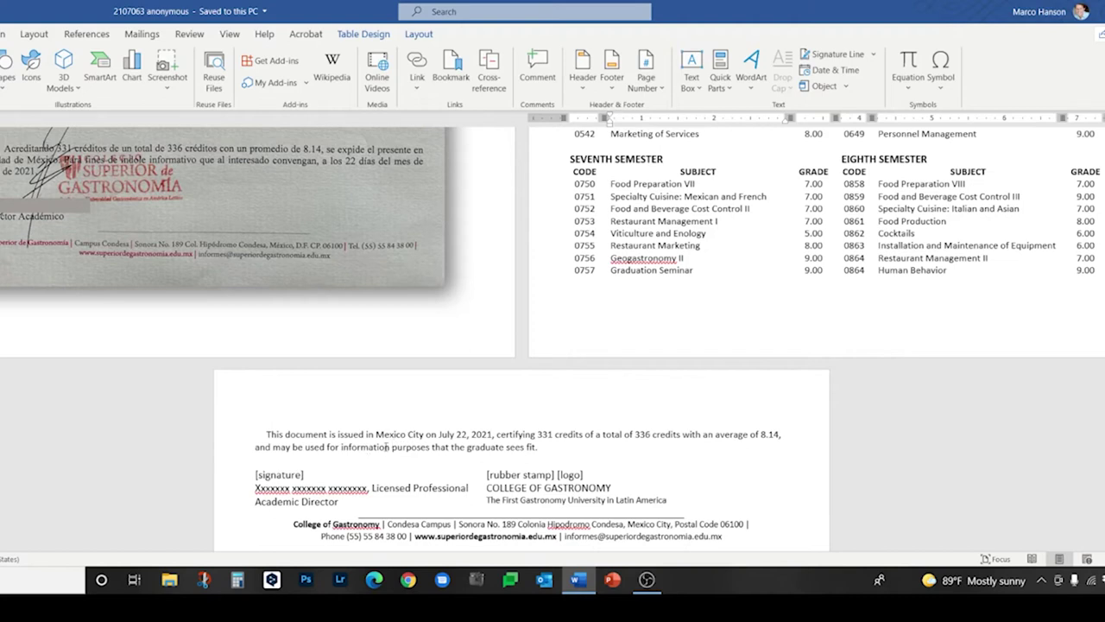
Correct "information purposes" to "informational purposes" in the translated issuance paragraph.
{"action": "left_click", "coordinate": [386, 446]}
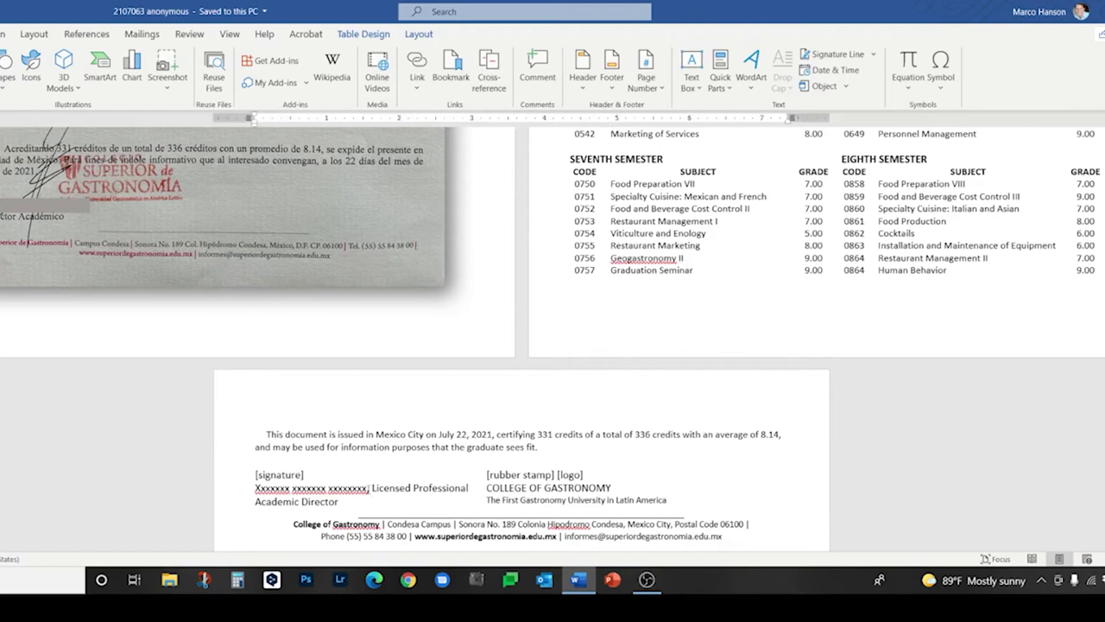
{"action": "type", "text": "al"}
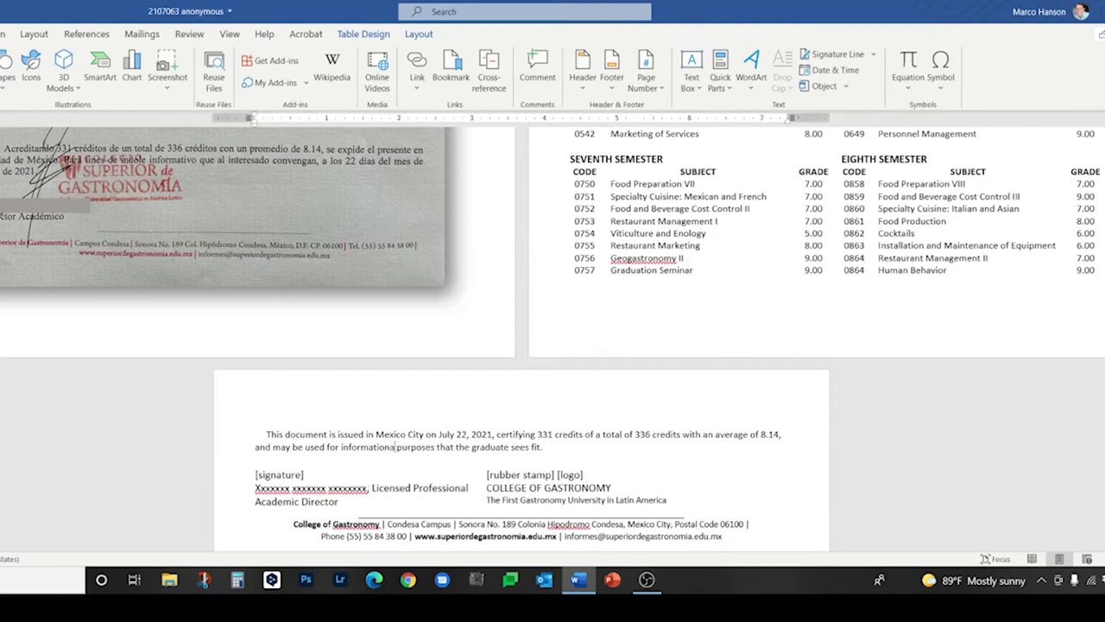
{"action": "type", "text": "l"}
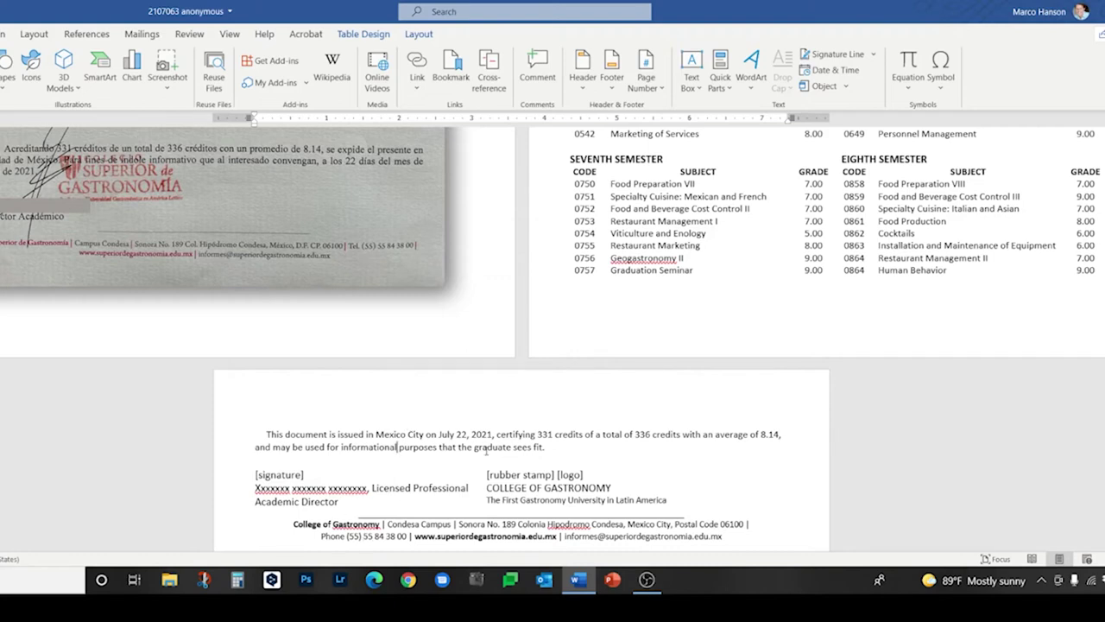
Inspect the wording of the issuance paragraph by highlighting "graduate", the credits and average clause, the issuing place, the permitted use and the date in turn.
{"action": "double_click", "coordinate": [486, 448]}
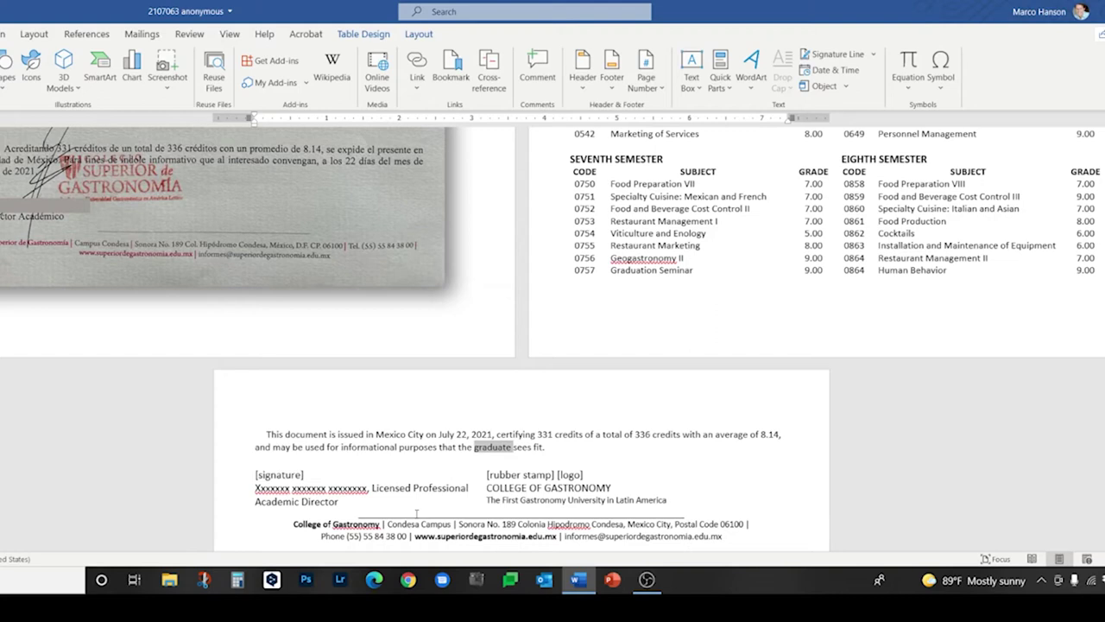
{"action": "left_click", "coordinate": [354, 447]}
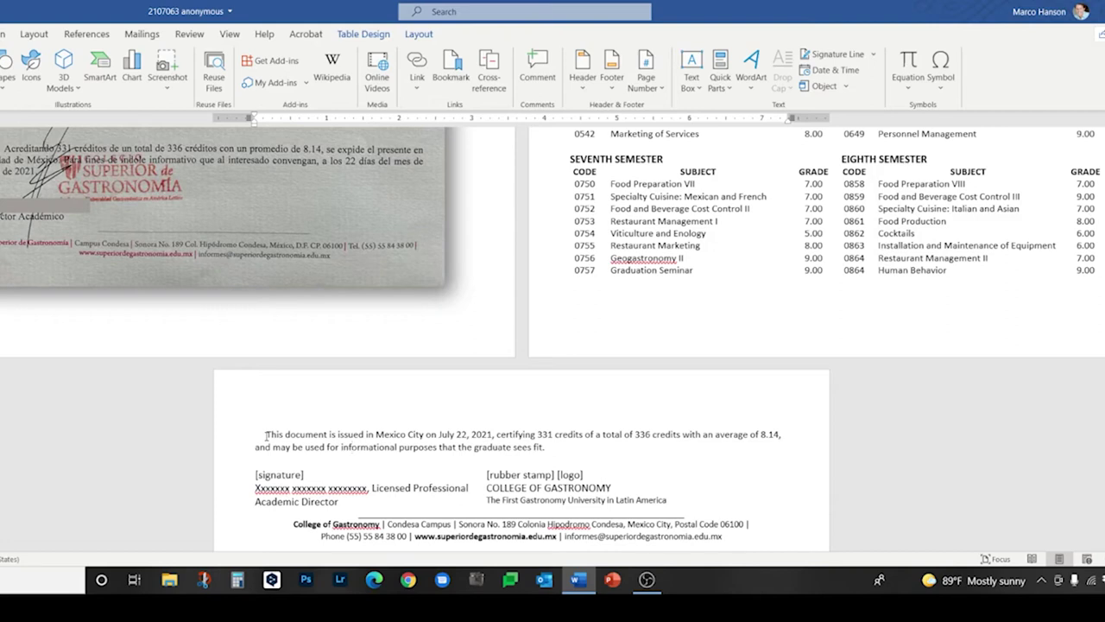
{"action": "left_click", "coordinate": [493, 434]}
{"action": "left_click_drag", "start_coordinate": [512, 437], "coordinate": [779, 436]}
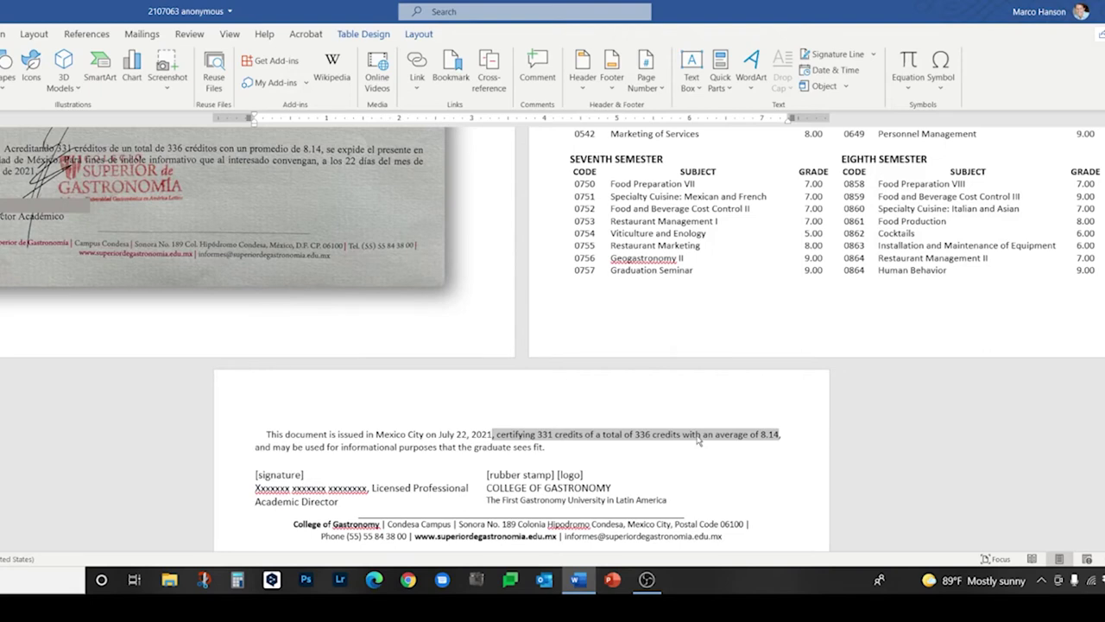
{"action": "left_click", "coordinate": [268, 433]}
{"action": "left_click_drag", "start_coordinate": [269, 434], "coordinate": [424, 435]}
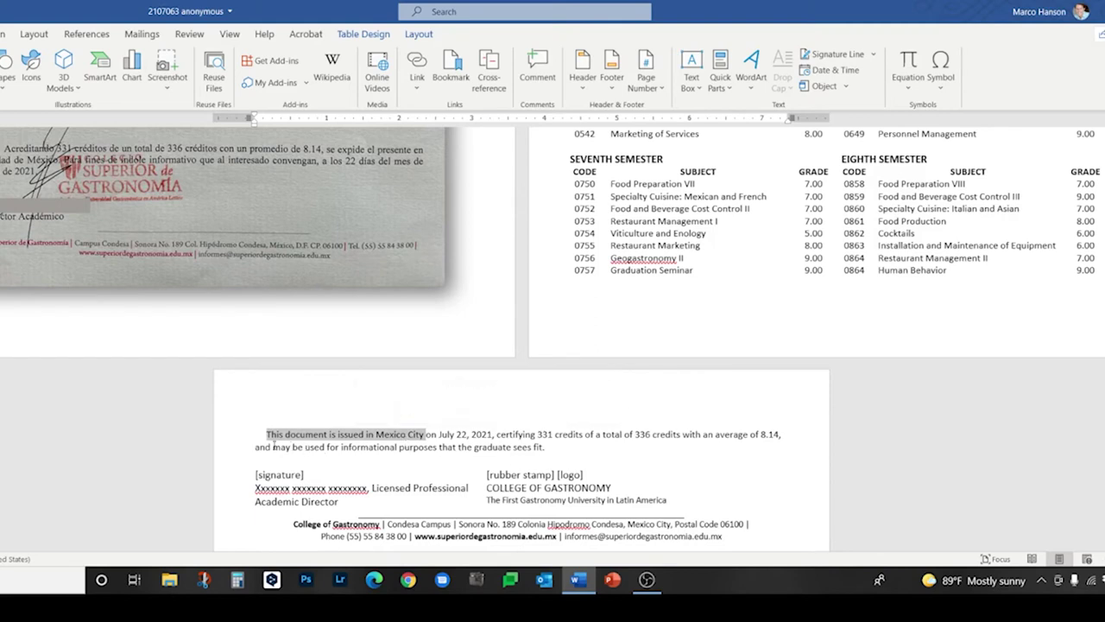
{"action": "left_click_drag", "start_coordinate": [272, 446], "coordinate": [542, 447]}
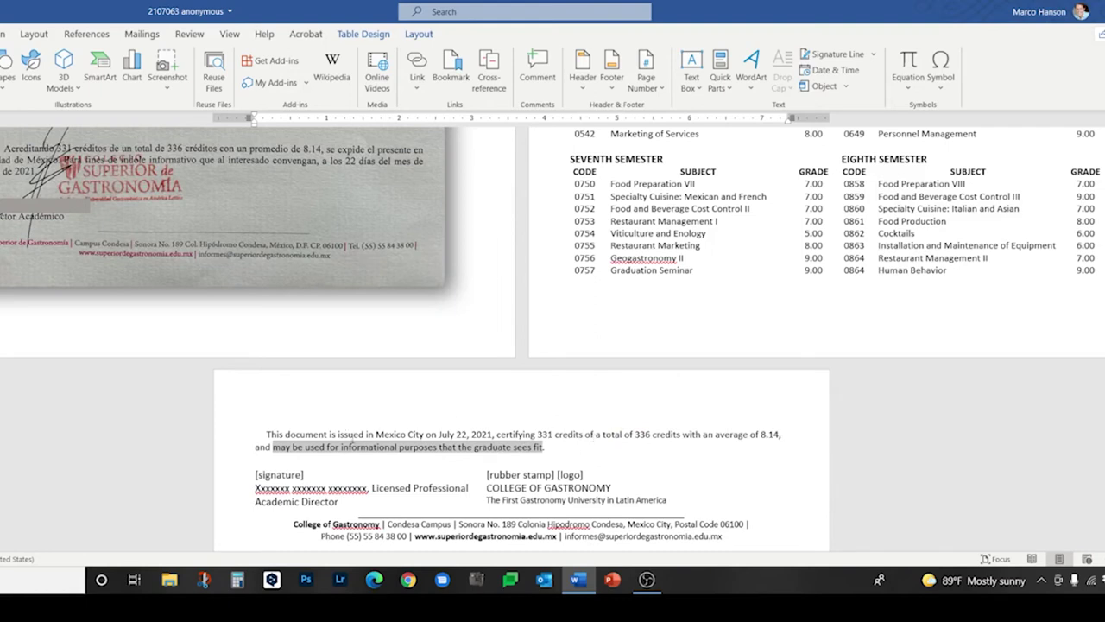
{"action": "left_click", "coordinate": [426, 435]}
{"action": "left_click_drag", "start_coordinate": [426, 435], "coordinate": [492, 435]}
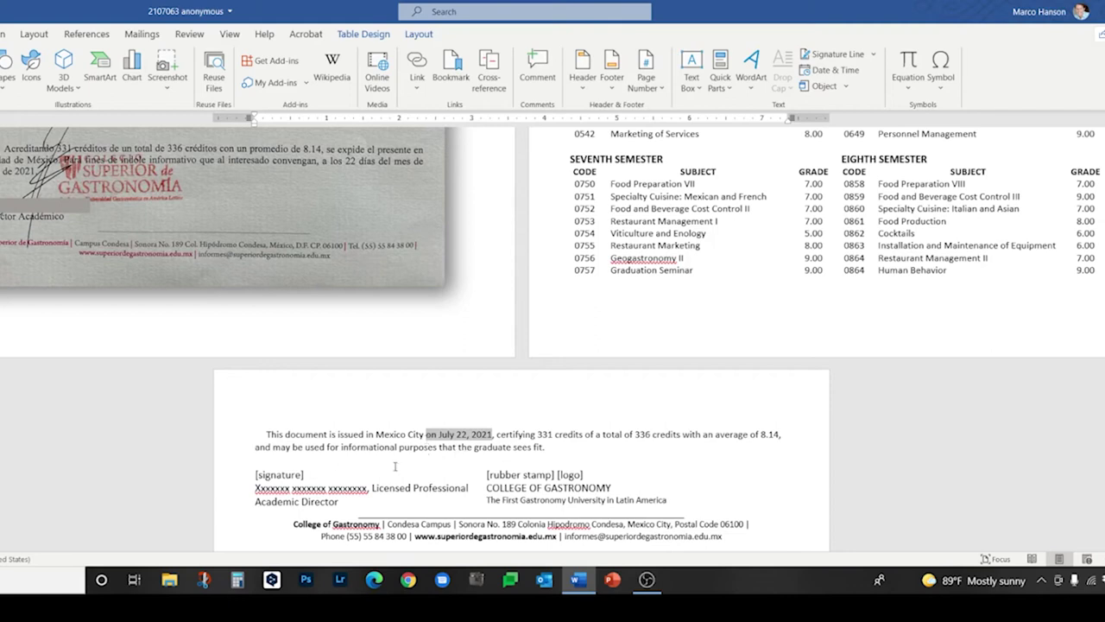
Review the signature, rubber stamp and college contact lines, continuing through the translator's certification statement to its date line.
{"action": "left_click", "coordinate": [341, 473]}
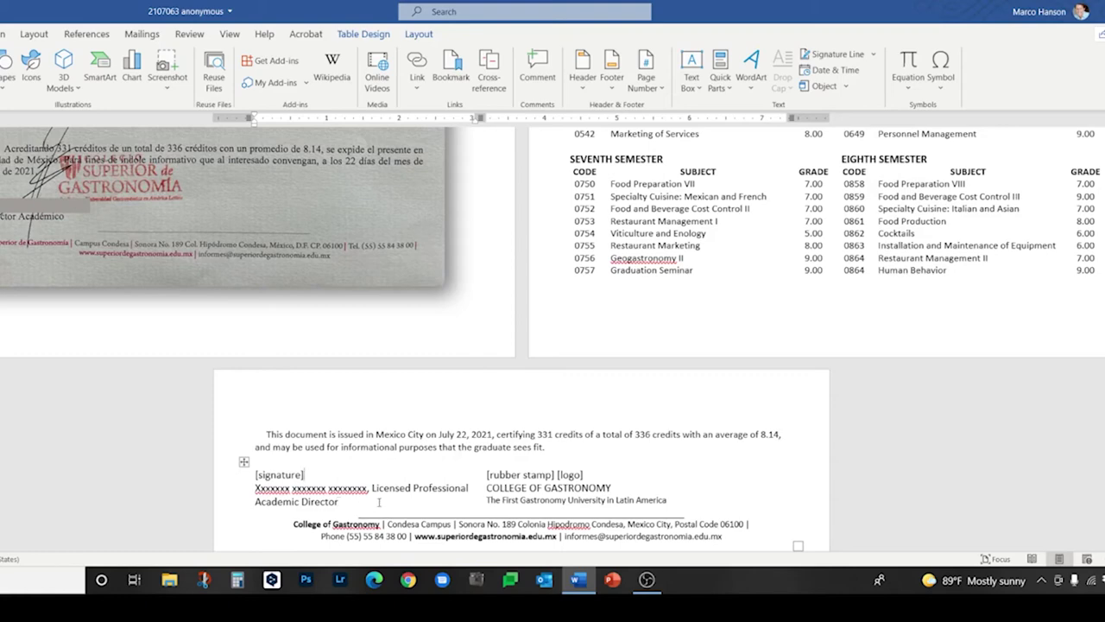
{"action": "scroll", "coordinate": [337, 504], "scroll_direction": "down", "scroll_amount": 1}
{"action": "scroll", "coordinate": [320, 512], "scroll_direction": "down", "scroll_amount": 1}
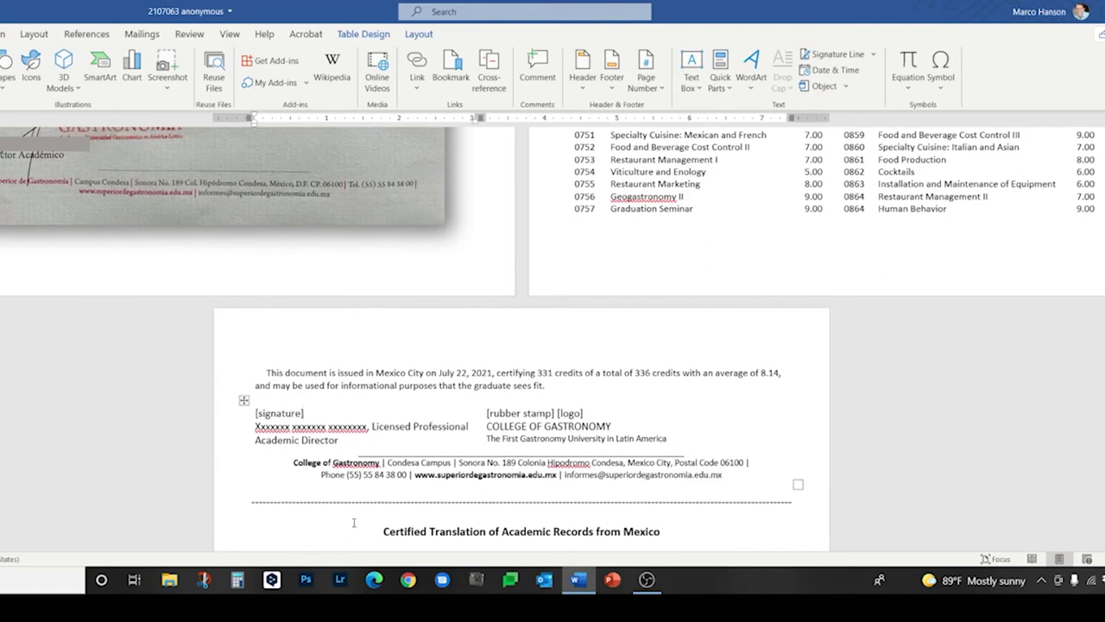
{"action": "scroll", "coordinate": [354, 523], "scroll_direction": "down", "scroll_amount": 1}
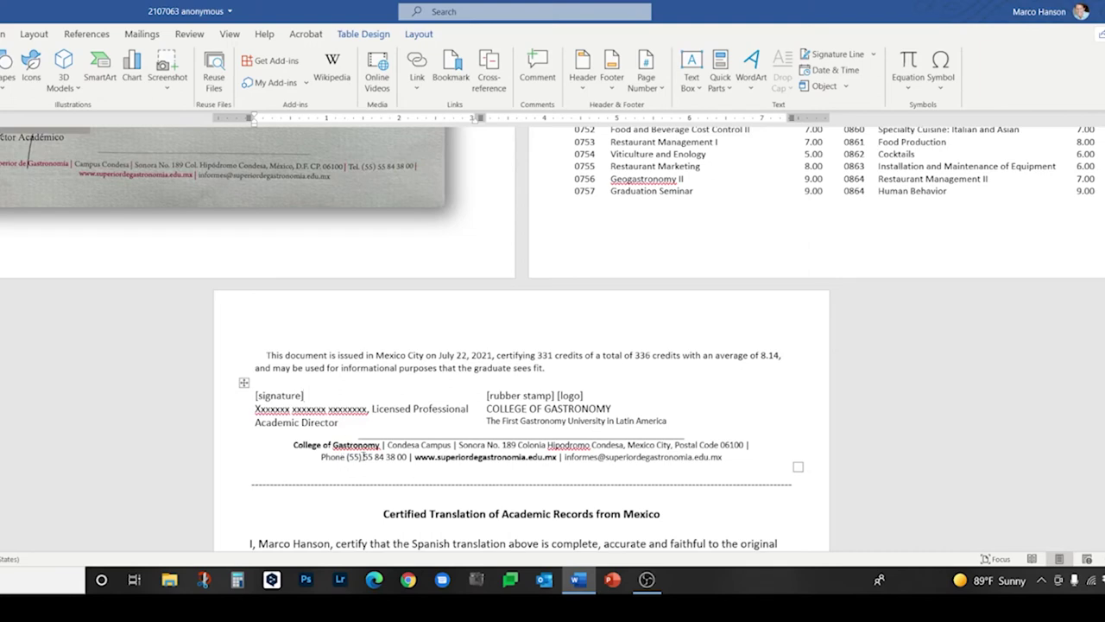
{"action": "left_click", "coordinate": [363, 456]}
{"action": "scroll", "coordinate": [264, 501], "scroll_direction": "down", "scroll_amount": 2}
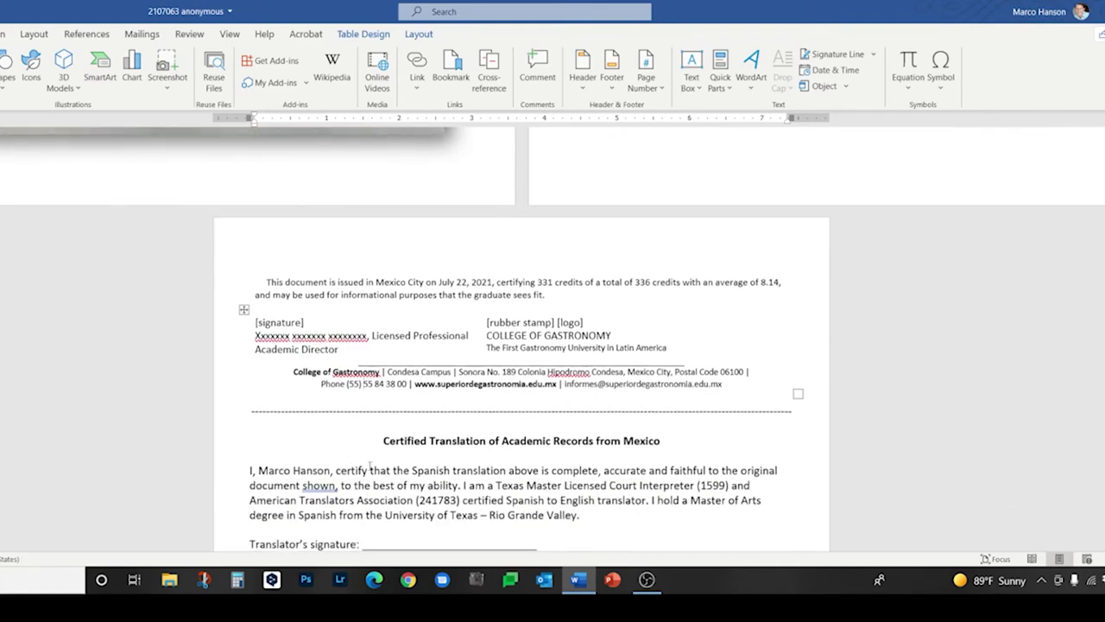
{"action": "scroll", "coordinate": [369, 467], "scroll_direction": "down", "scroll_amount": 1}
{"action": "scroll", "coordinate": [383, 466], "scroll_direction": "down", "scroll_amount": 2}
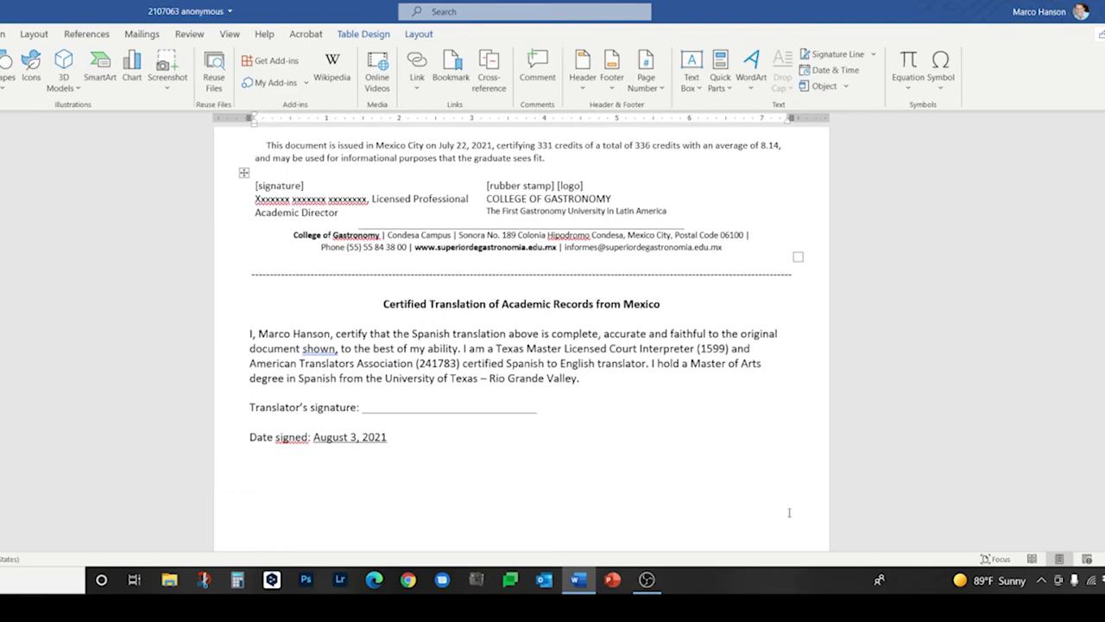
Change "Spanish translation" to "English translation" in the translator's certification statement.
{"action": "scroll", "coordinate": [877, 542], "scroll_direction": "up", "scroll_amount": 5}
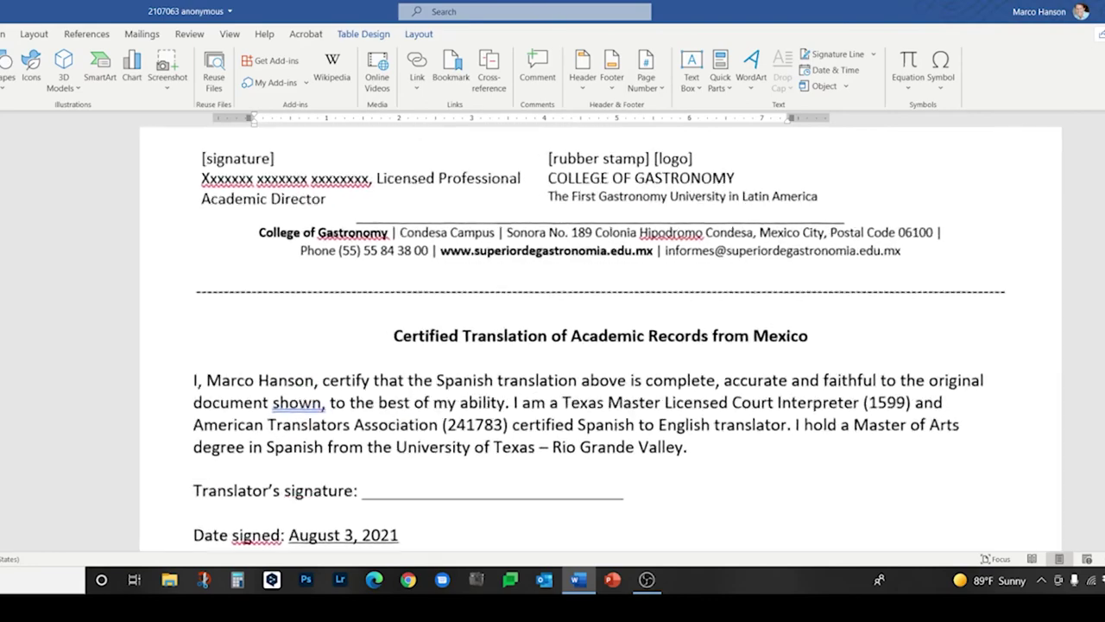
{"action": "scroll", "coordinate": [725, 454], "scroll_direction": "down", "scroll_amount": 4}
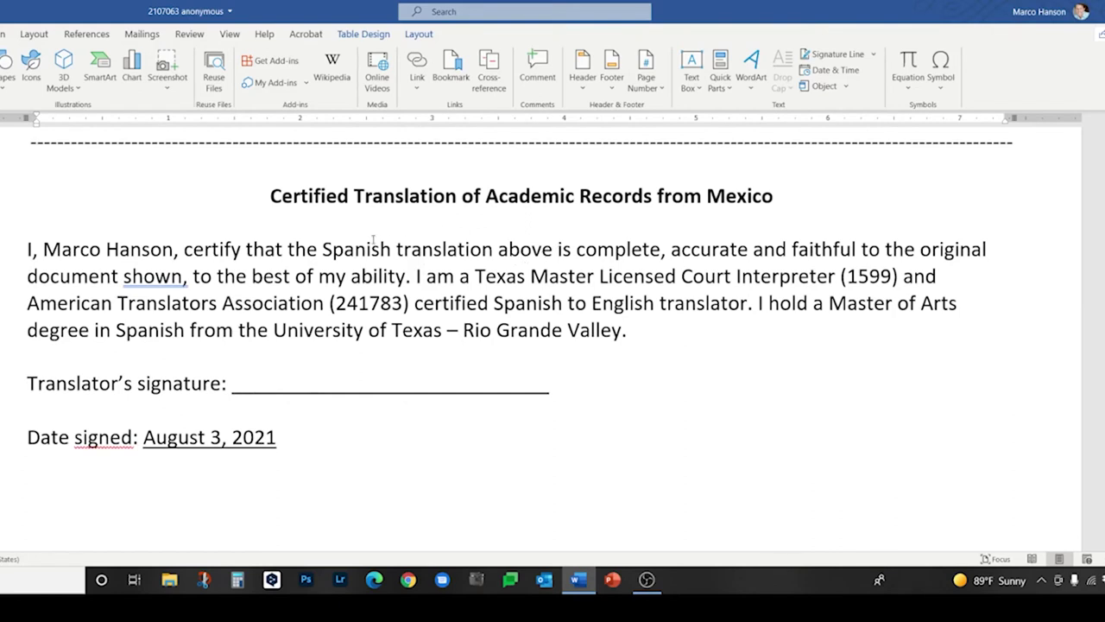
{"action": "left_click_drag", "start_coordinate": [322, 249], "coordinate": [366, 249]}
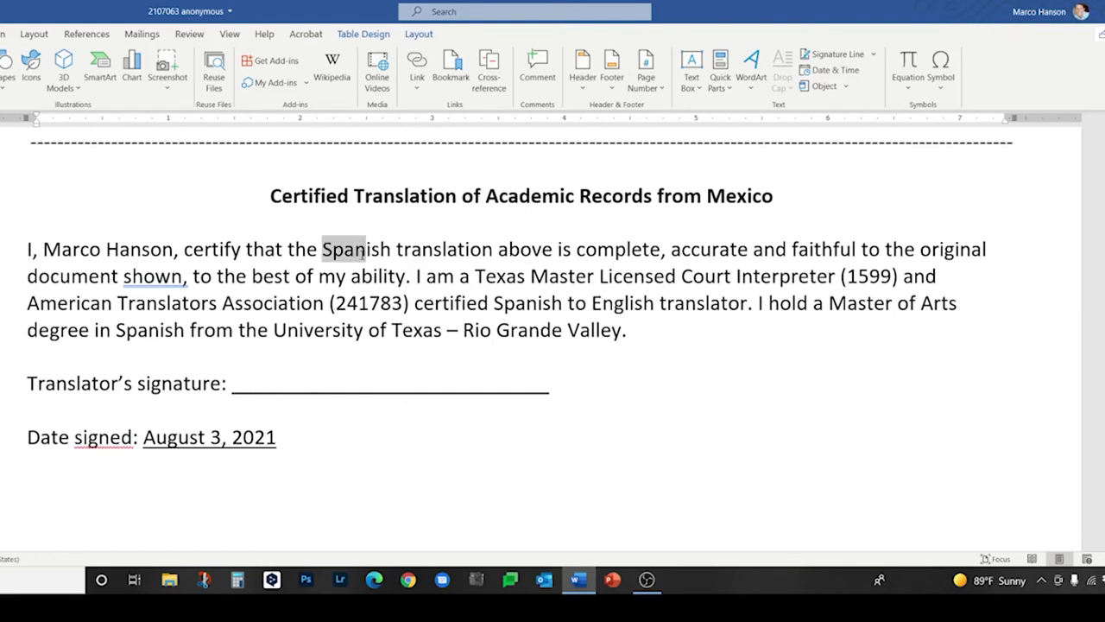
{"action": "type", "text": "Engli"}
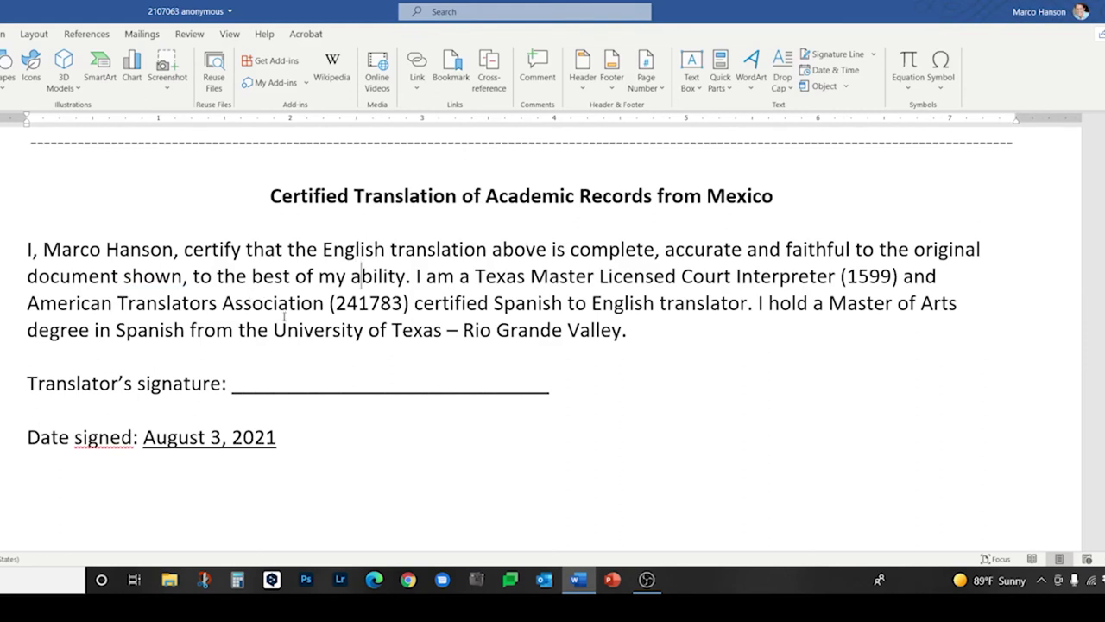
Reword "the original document shown" as "the Spanish original shown" in the certification statement.
{"action": "left_click", "coordinate": [362, 276]}
{"action": "left_click", "coordinate": [910, 249]}
{"action": "type", "text": "Spanish"}
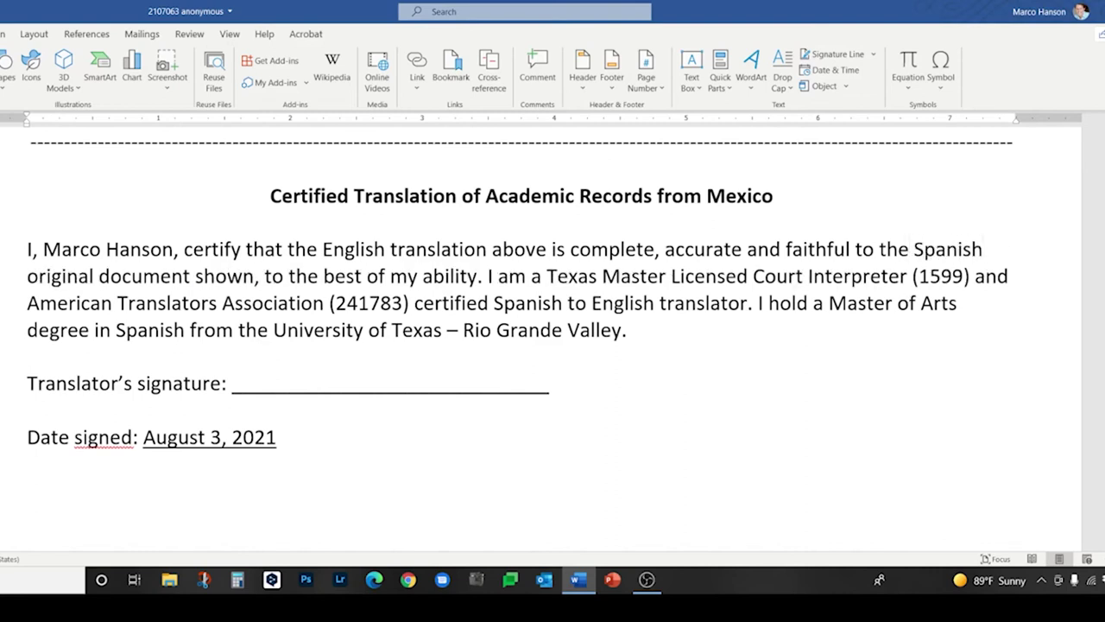
{"action": "key", "text": "ctrl+Right"}
{"action": "key", "text": "Delete"}
{"action": "key", "text": "Delete"}
{"action": "key", "text": "Delete"}
{"action": "key", "text": "Delete"}
{"action": "key", "text": "Delete"}
{"action": "key", "text": "Delete"}
{"action": "key", "text": "Delete"}
{"action": "key", "text": "Delete"}
{"action": "key", "text": "Delete"}
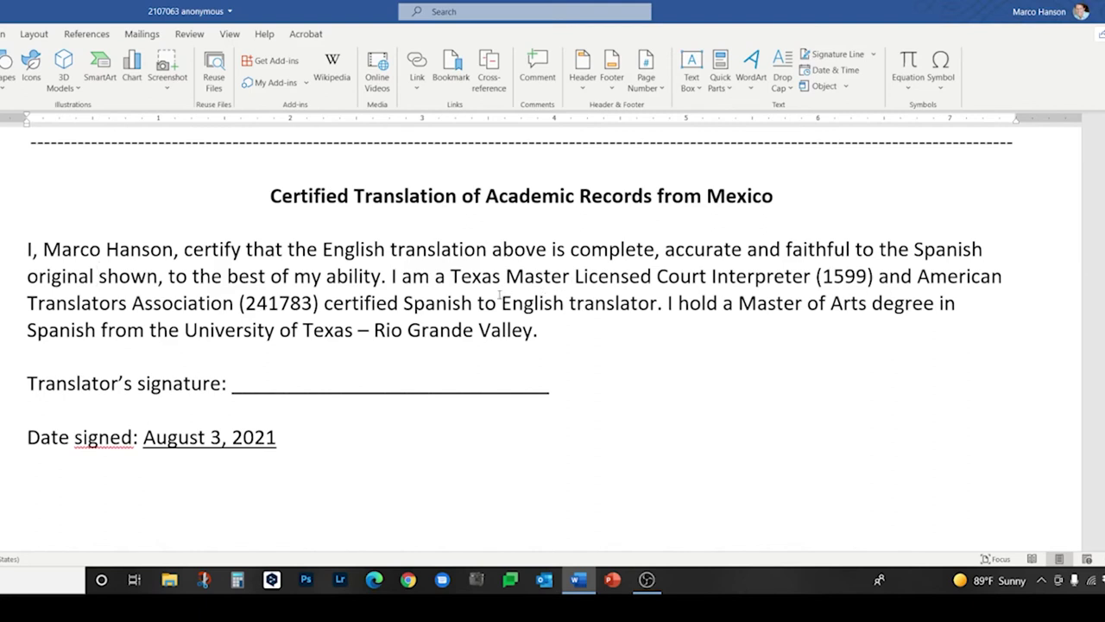
Remove the Texas Master Licensed Court Interpreter credential from the certification and change the article before "American Translators Association" to "an".
{"action": "left_click", "coordinate": [403, 276]}
{"action": "key", "text": "Right"}
{"action": "key", "text": "Right"}
{"action": "key", "text": "Right"}
{"action": "key", "text": "Right"}
{"action": "key", "text": "Right"}
{"action": "key", "text": "ctrl+shift+Right"}
{"action": "key", "text": "ctrl+shift+Right"}
{"action": "key", "text": "ctrl+shift+Right"}
{"action": "key", "text": "ctrl+shift+Right"}
{"action": "key", "text": "ctrl+shift+Right"}
{"action": "key", "text": "ctrl+shift+Right"}
{"action": "key", "text": "ctrl+shift+Right"}
{"action": "key", "text": "ctrl+shift+Right"}
{"action": "key", "text": "ctrl+shift+Right"}
{"action": "key", "text": "Delete"}
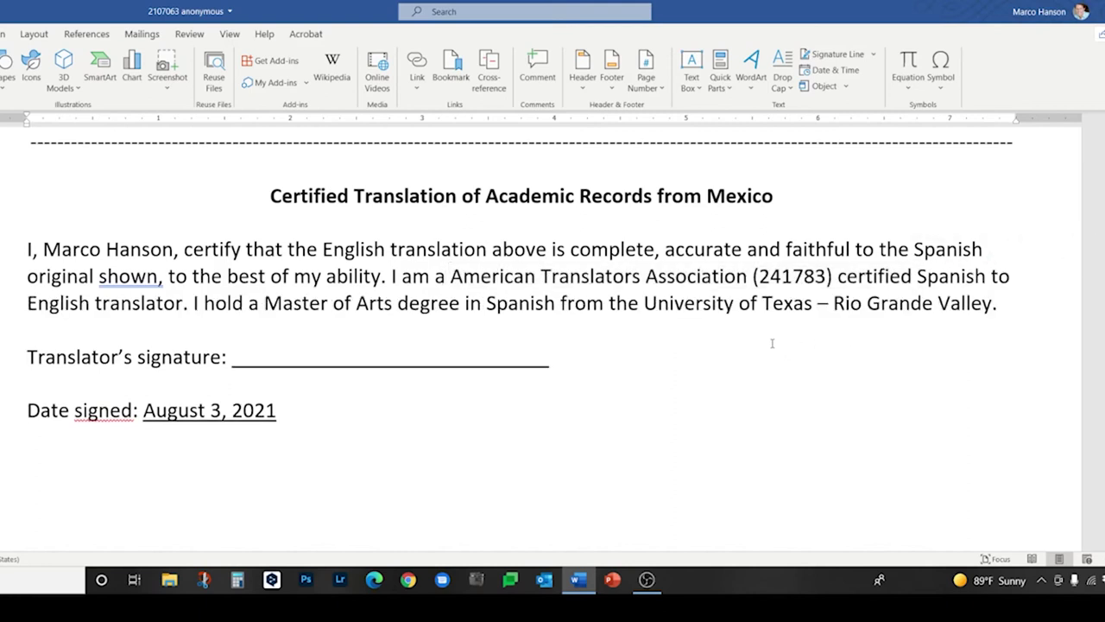
{"action": "type", "text": "m"}
{"action": "key", "text": "BackSpace"}
{"action": "type", "text": "n"}
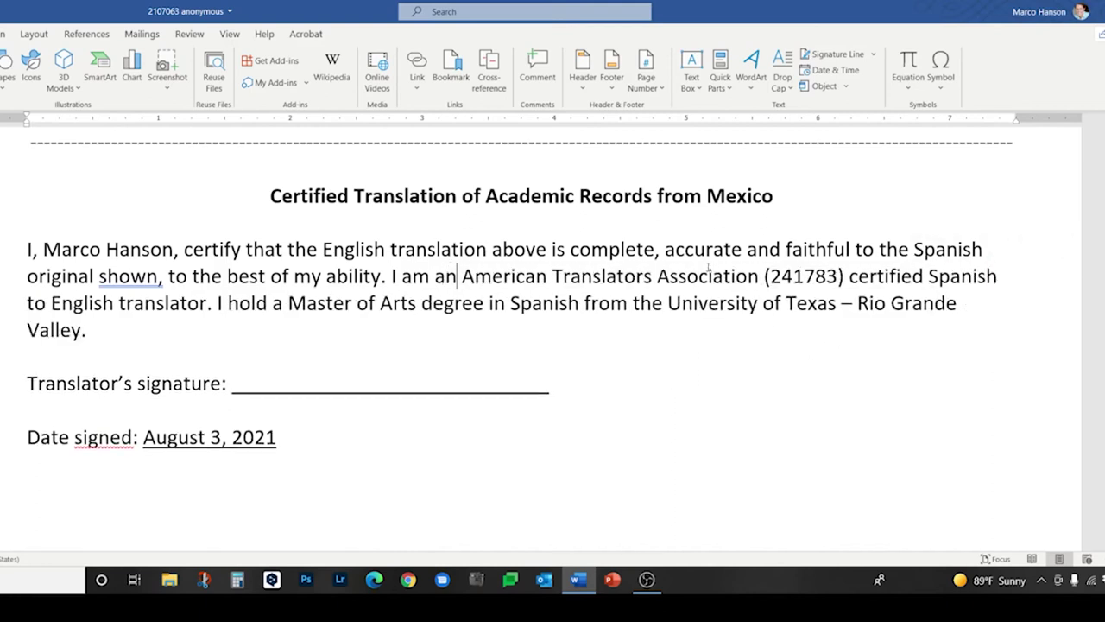
Highlight the sentences stating the translator's association certification and Master of Arts degree for inspection, and clear the selection.
{"action": "key", "text": "Down"}
{"action": "left_click_drag", "start_coordinate": [116, 339], "coordinate": [391, 276]}
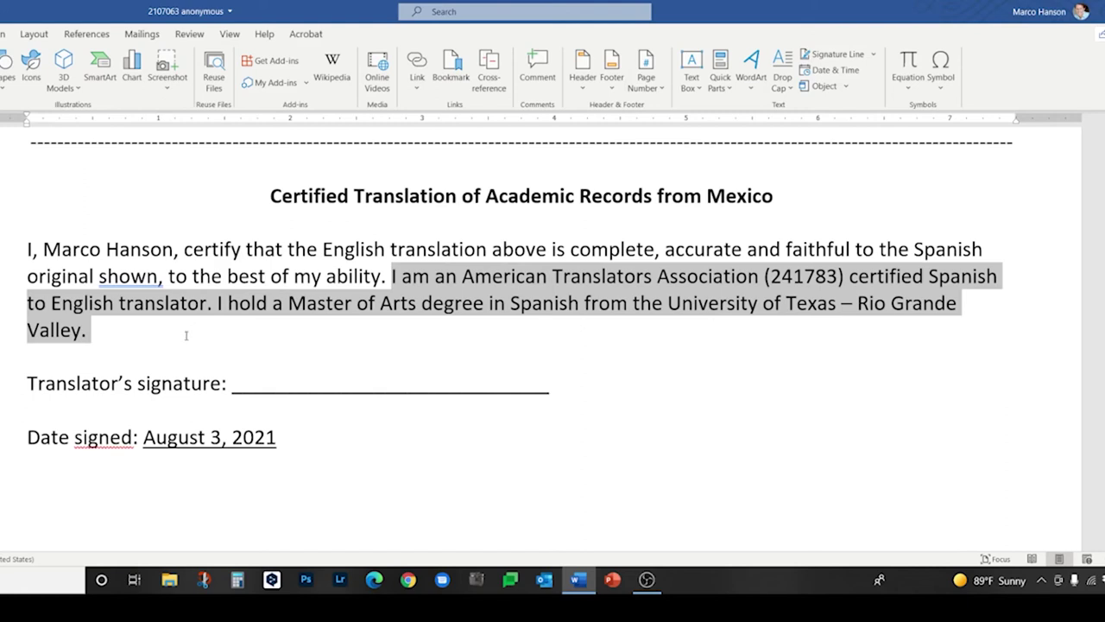
{"action": "left_click", "coordinate": [187, 335]}
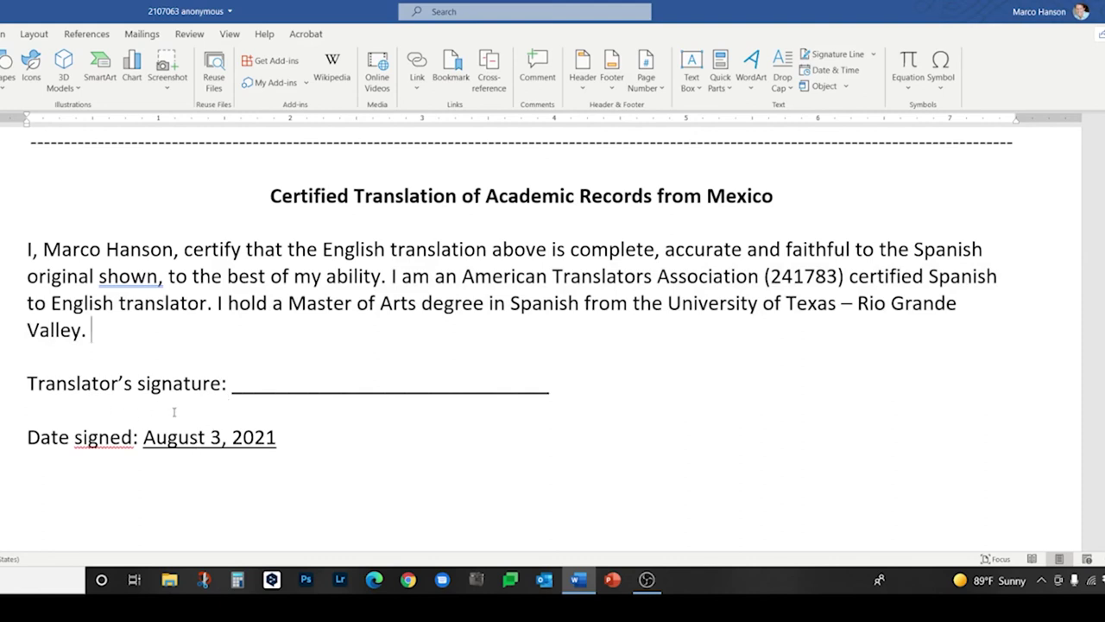
Review the certification's signature and date lines, and look through the whole document from the Spanish scan to the final page.
{"action": "scroll", "coordinate": [304, 488], "scroll_direction": "down", "scroll_amount": 3}
{"action": "scroll", "coordinate": [360, 525], "scroll_direction": "down", "scroll_amount": 4}
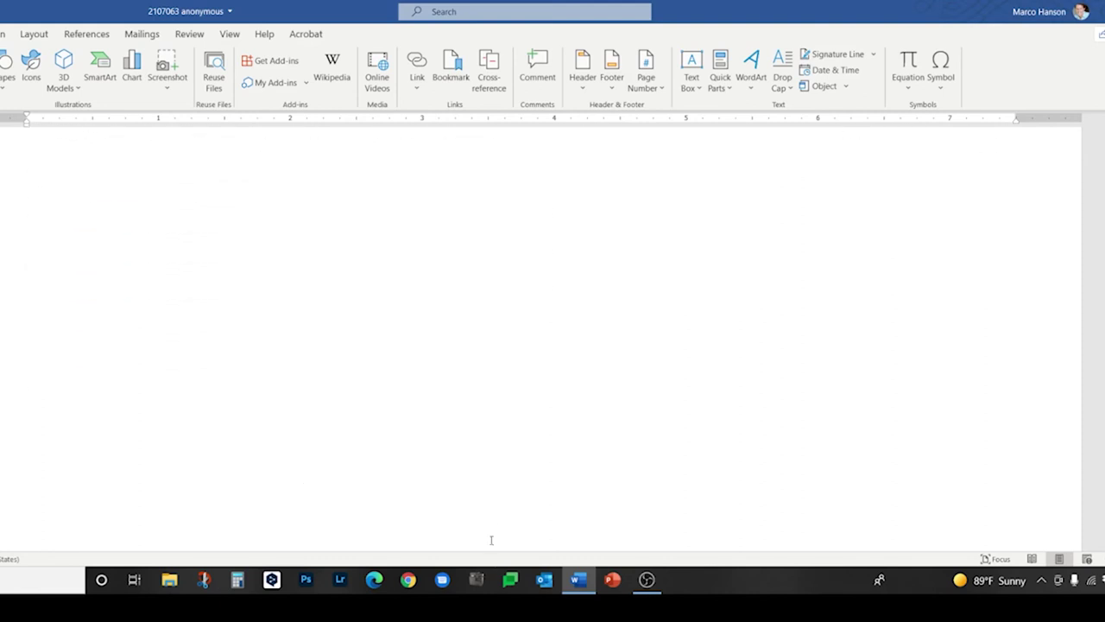
{"action": "scroll", "coordinate": [380, 434], "scroll_direction": "up", "scroll_amount": 6}
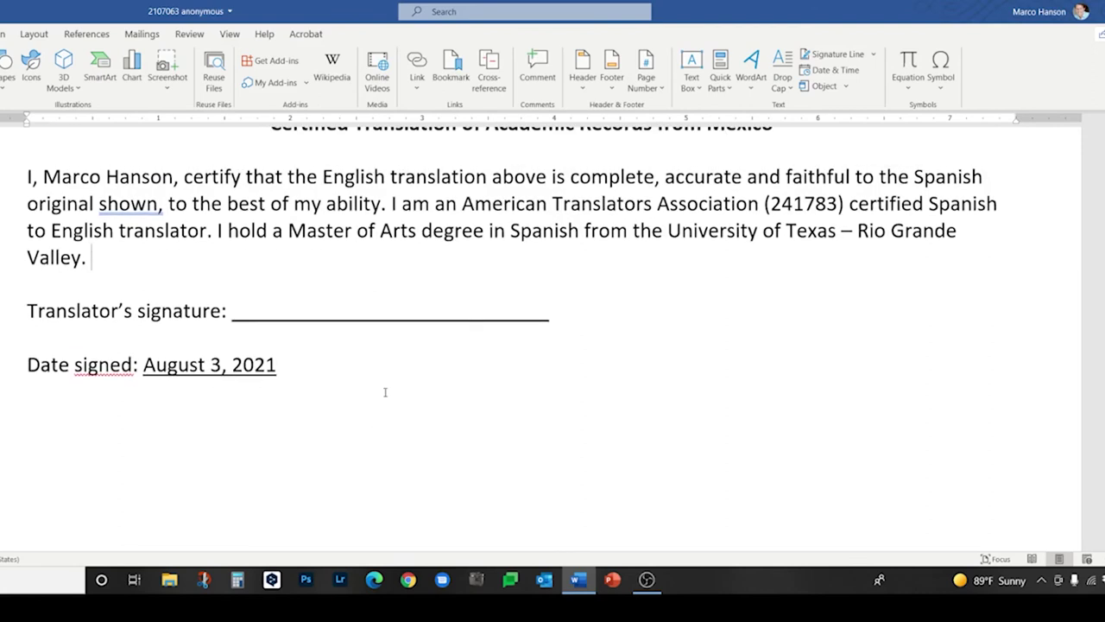
{"action": "scroll", "coordinate": [385, 389], "scroll_direction": "up", "scroll_amount": 1}
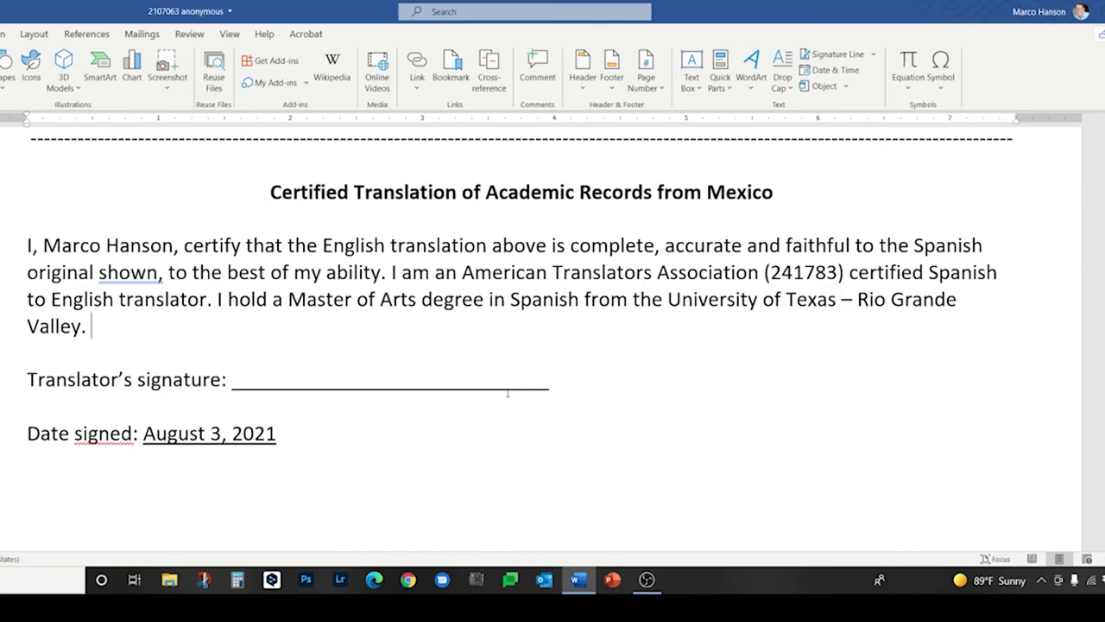
{"action": "scroll", "coordinate": [568, 374], "scroll_direction": "up", "scroll_amount": 4}
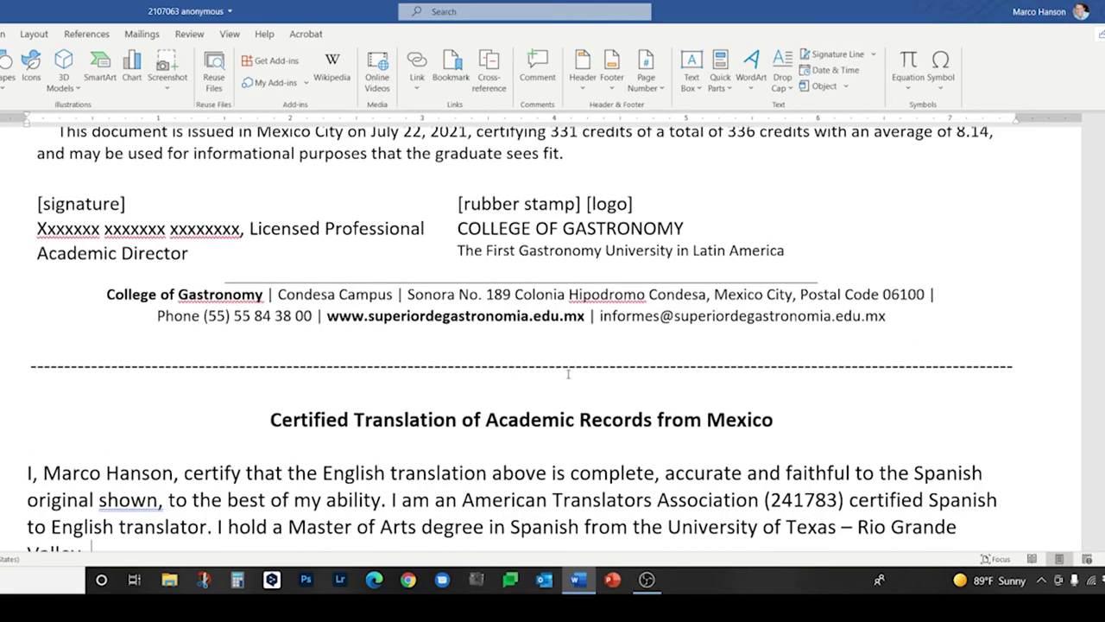
{"action": "scroll", "coordinate": [566, 380], "scroll_direction": "down", "scroll_amount": 4}
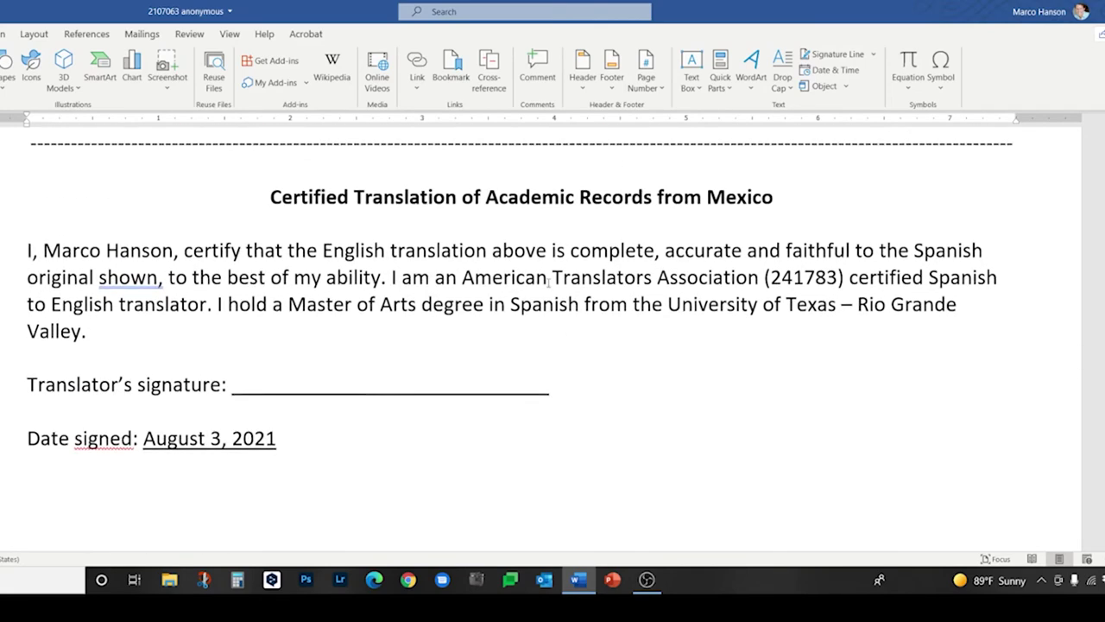
{"action": "scroll", "coordinate": [545, 363], "scroll_direction": "up", "scroll_amount": 3}
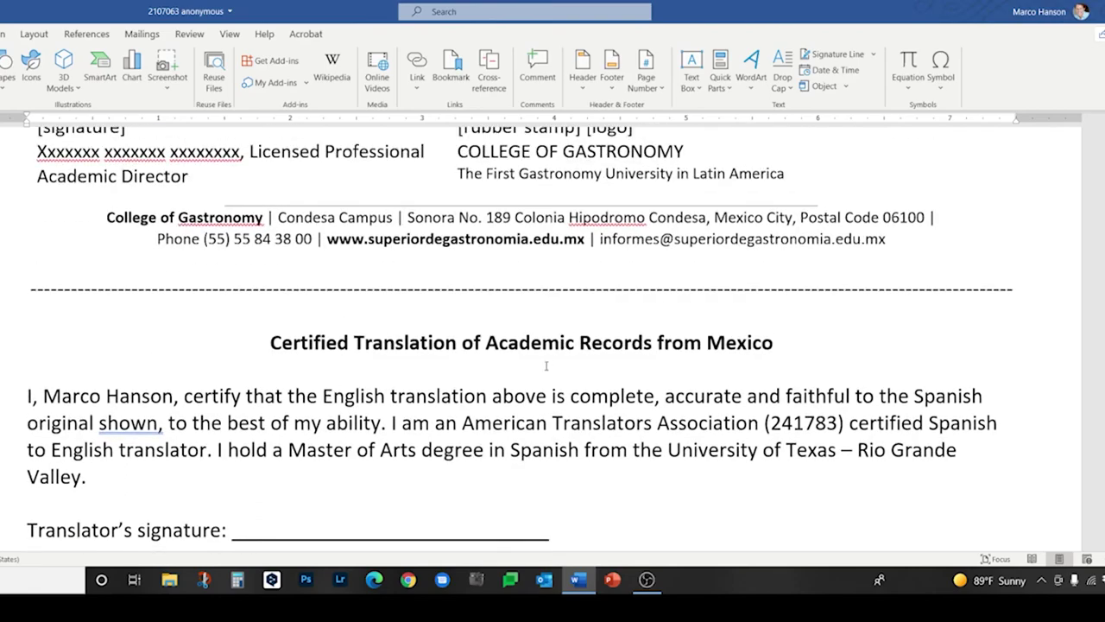
{"action": "scroll", "coordinate": [546, 367], "scroll_direction": "up", "scroll_amount": 10}
{"action": "scroll", "coordinate": [544, 363], "scroll_direction": "up", "scroll_amount": 10}
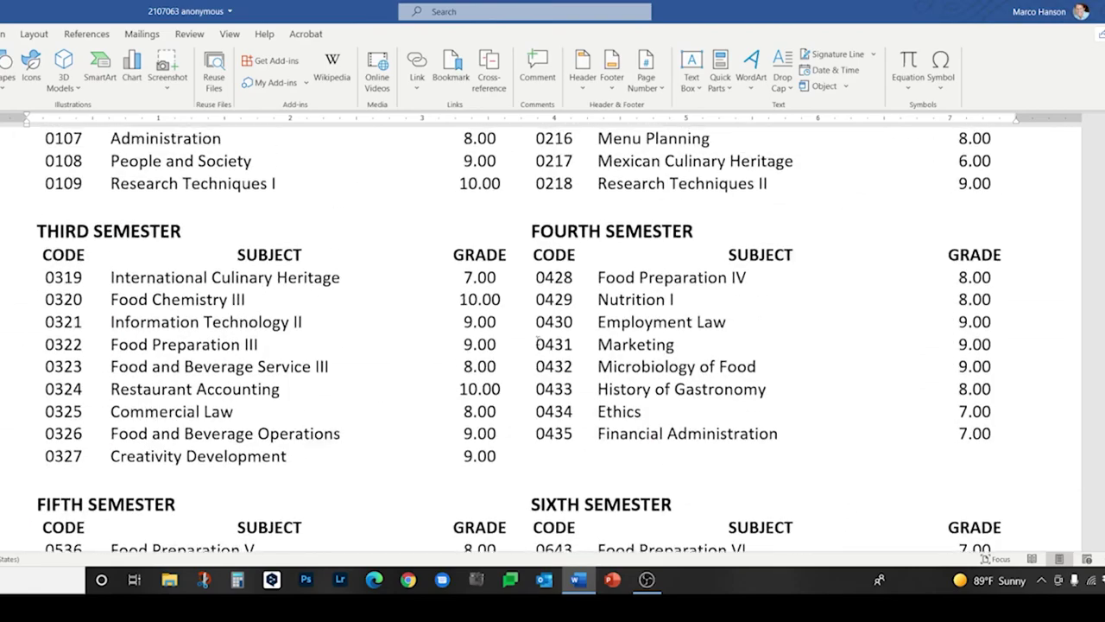
{"action": "scroll", "coordinate": [540, 340], "scroll_direction": "up", "scroll_amount": 5}
{"action": "scroll", "coordinate": [543, 341], "scroll_direction": "down", "scroll_amount": 2}
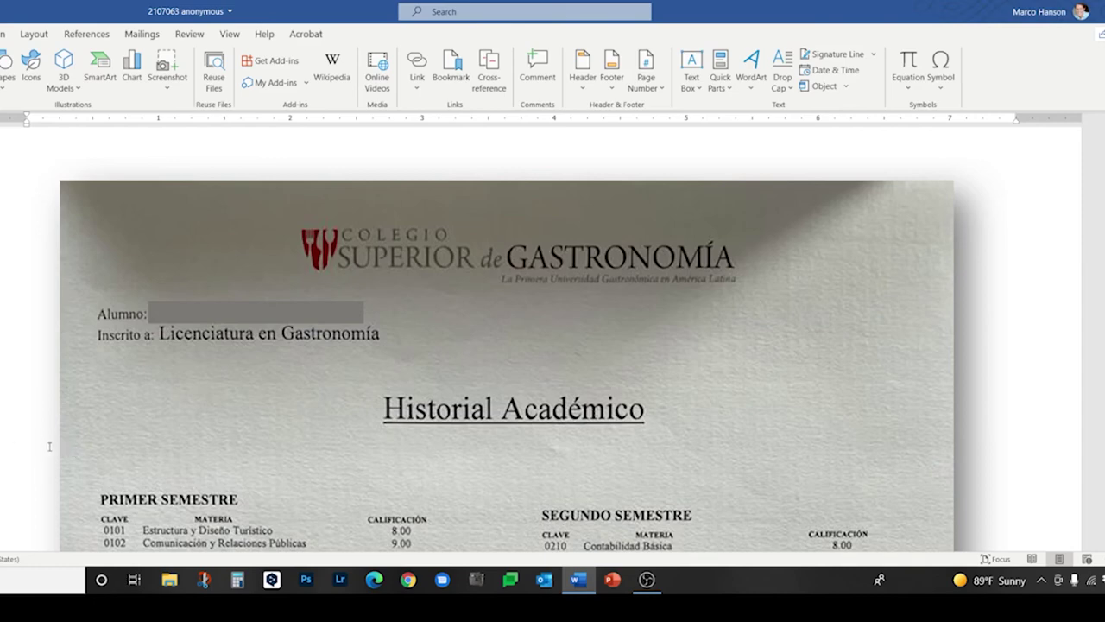
{"action": "scroll", "coordinate": [80, 440], "scroll_direction": "down", "scroll_amount": 2}
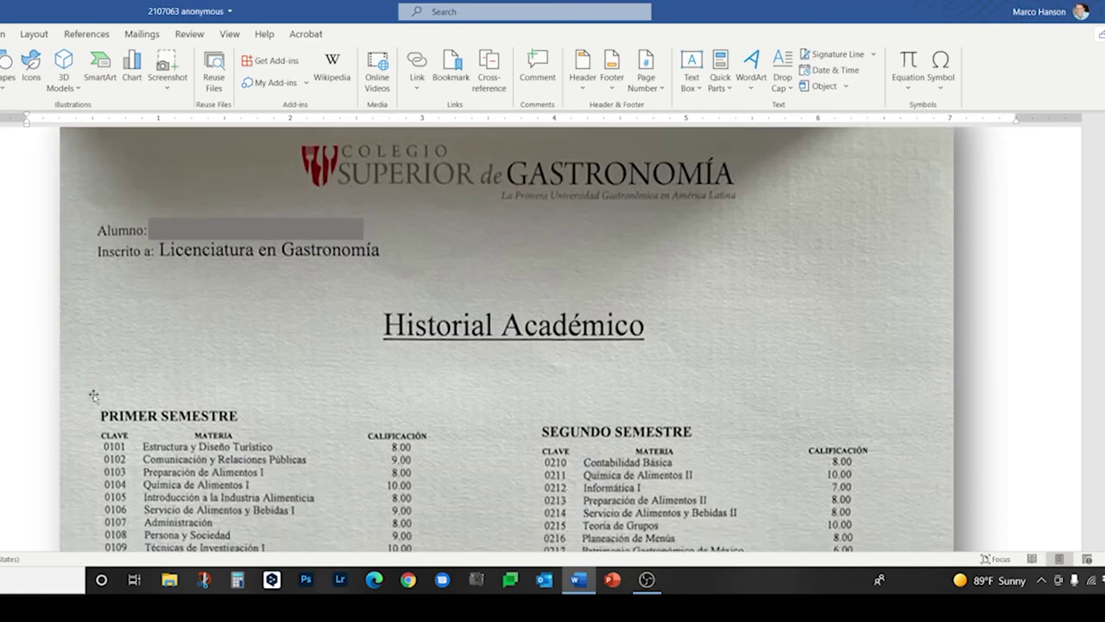
{"action": "scroll", "coordinate": [173, 375], "scroll_direction": "down", "scroll_amount": 20}
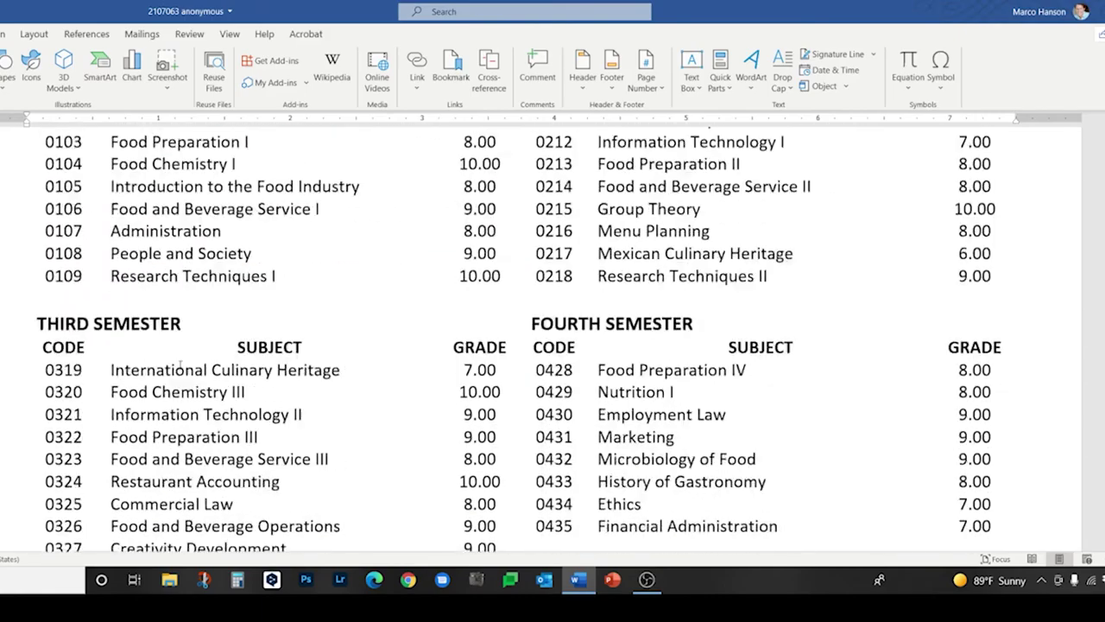
{"action": "scroll", "coordinate": [180, 364], "scroll_direction": "down", "scroll_amount": 20}
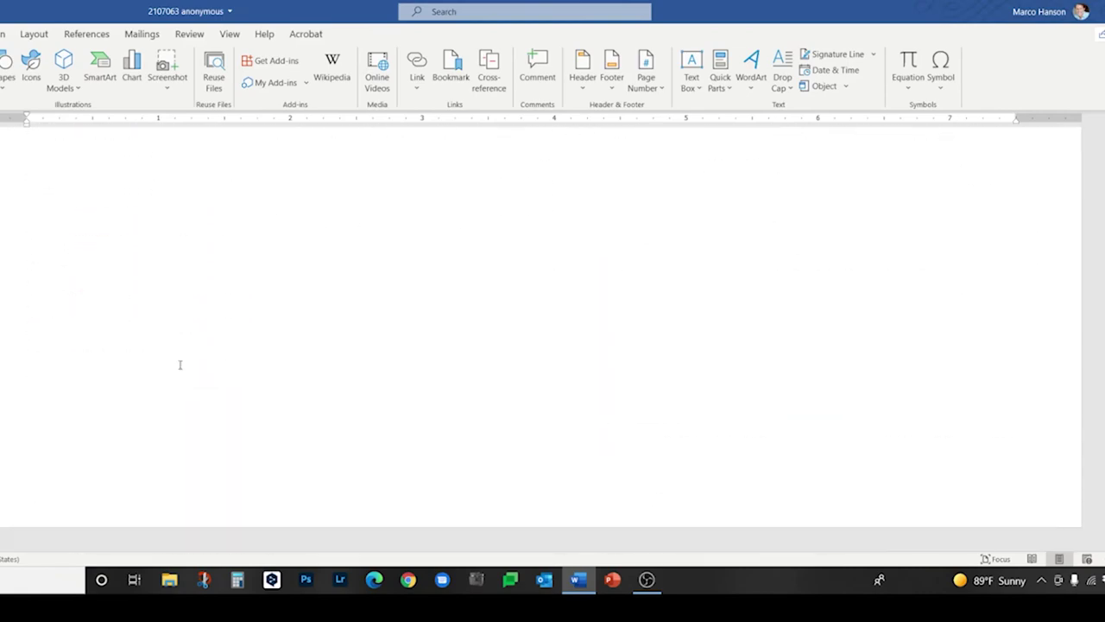
Compare the semester tables on the Spanish scan with the English translation, reading through to the certification's signature and date lines.
{"action": "scroll", "coordinate": [193, 360], "scroll_direction": "up", "scroll_amount": 15}
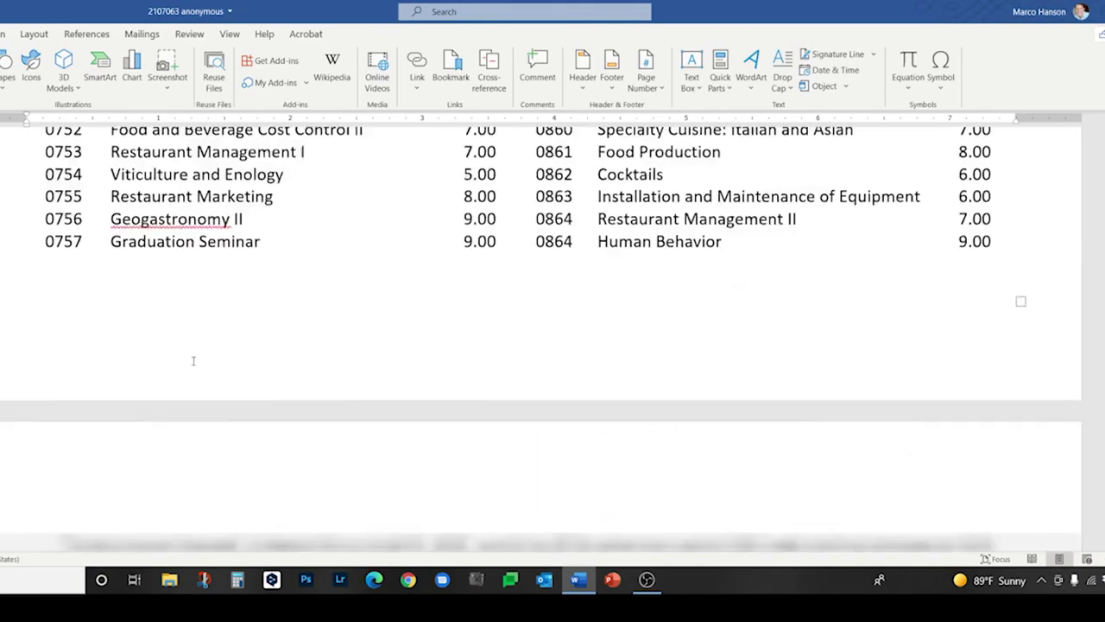
{"action": "scroll", "coordinate": [193, 360], "scroll_direction": "up", "scroll_amount": 20}
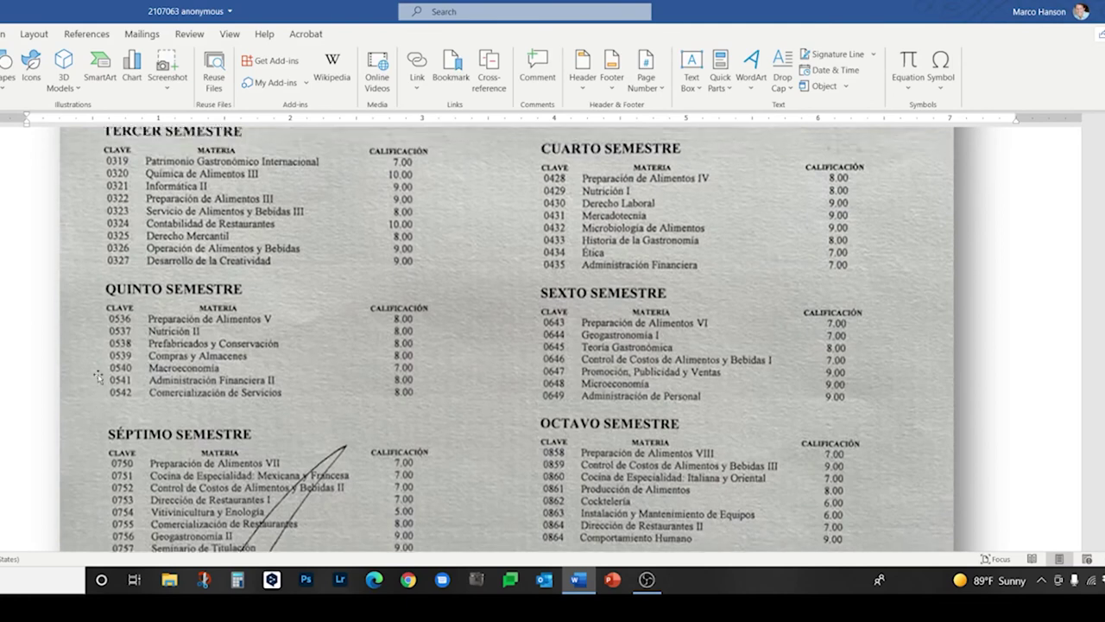
{"action": "scroll", "coordinate": [98, 376], "scroll_direction": "up", "scroll_amount": 3}
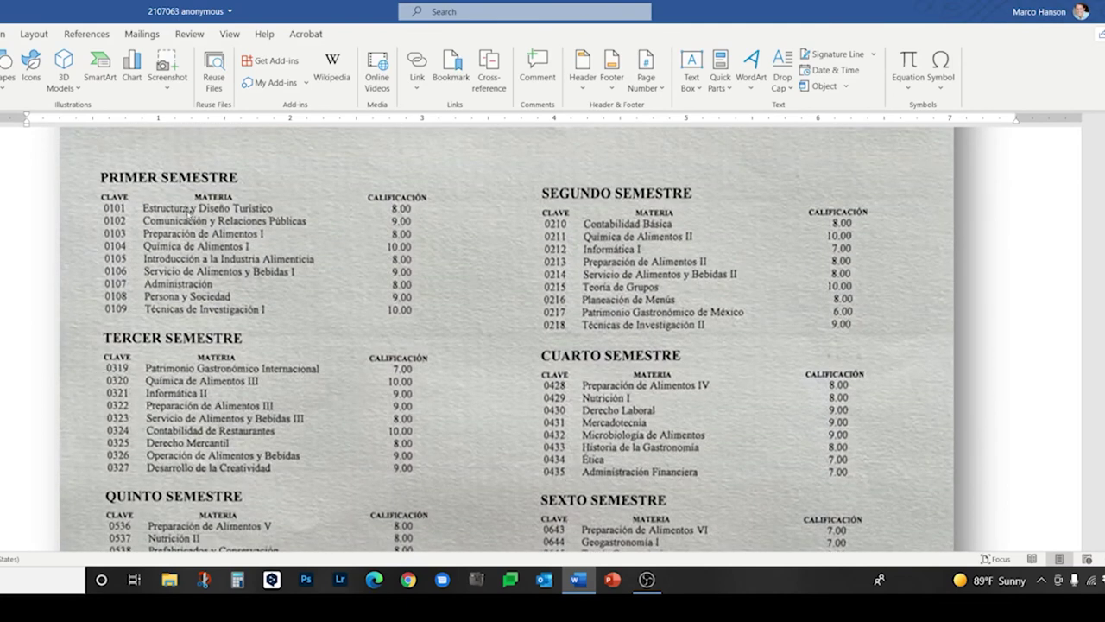
{"action": "scroll", "coordinate": [188, 212], "scroll_direction": "up", "scroll_amount": 1}
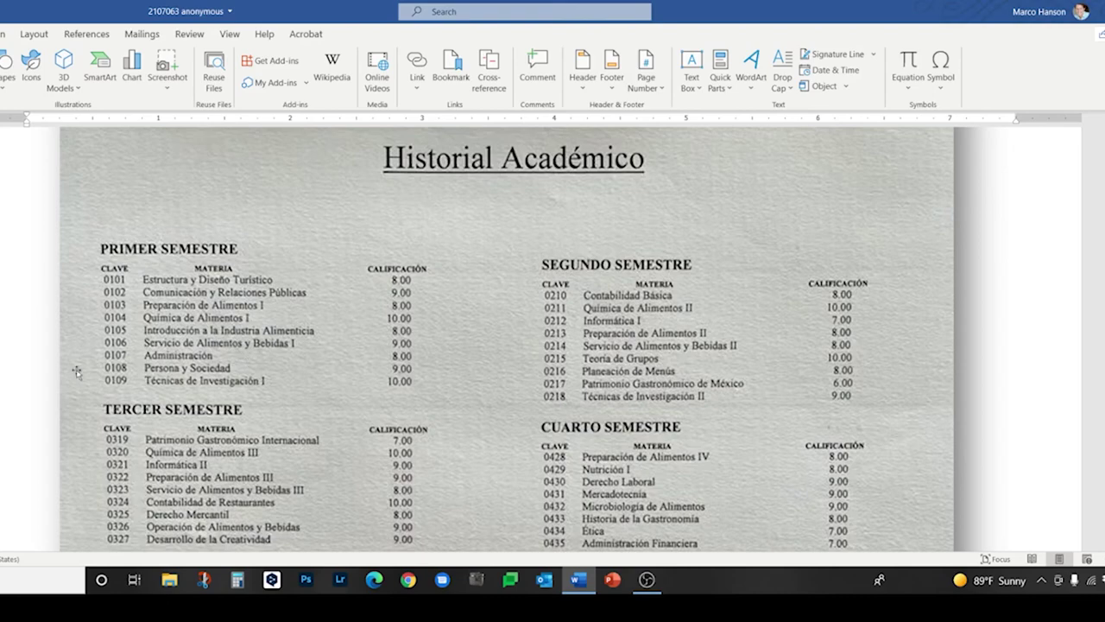
{"action": "scroll", "coordinate": [73, 390], "scroll_direction": "down", "scroll_amount": 5}
{"action": "scroll", "coordinate": [74, 390], "scroll_direction": "down", "scroll_amount": 15}
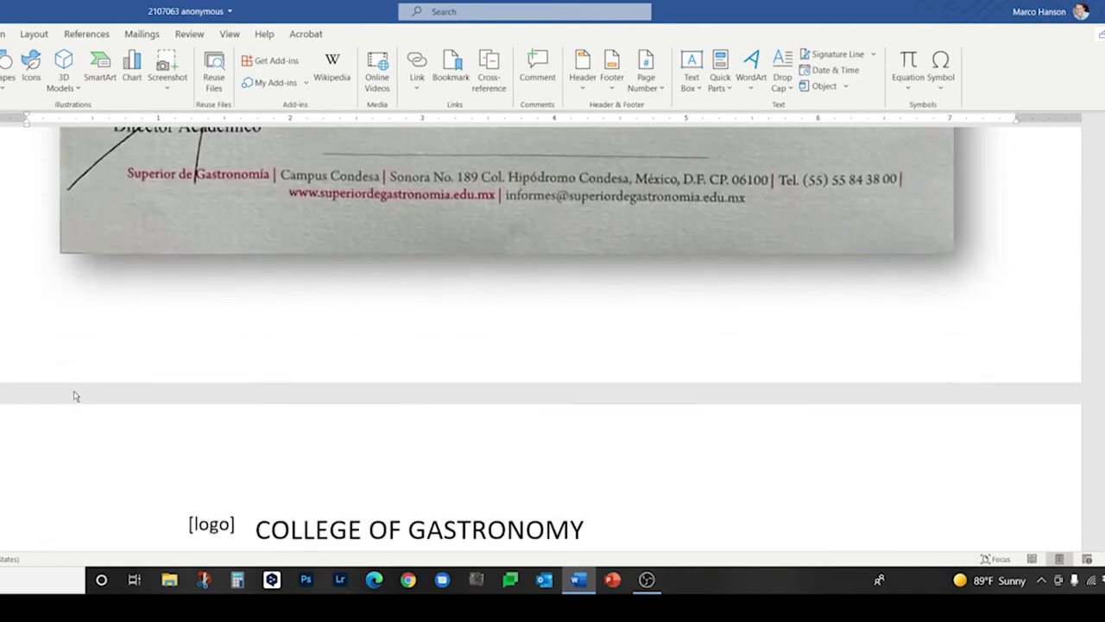
{"action": "scroll", "coordinate": [74, 391], "scroll_direction": "down", "scroll_amount": 4}
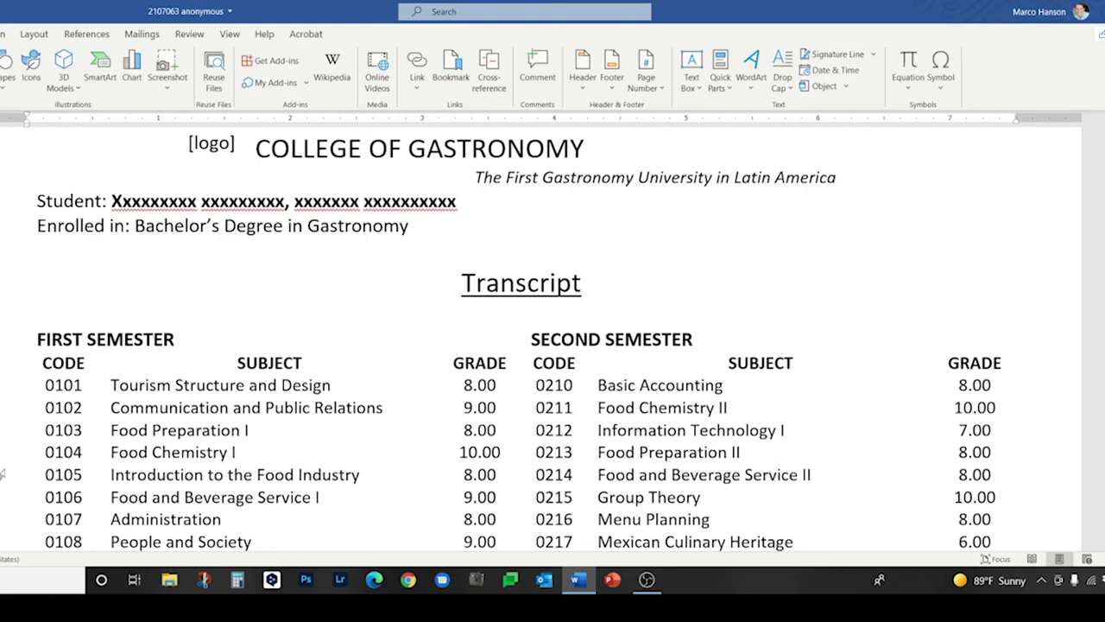
{"action": "scroll", "coordinate": [3, 474], "scroll_direction": "down", "scroll_amount": 5}
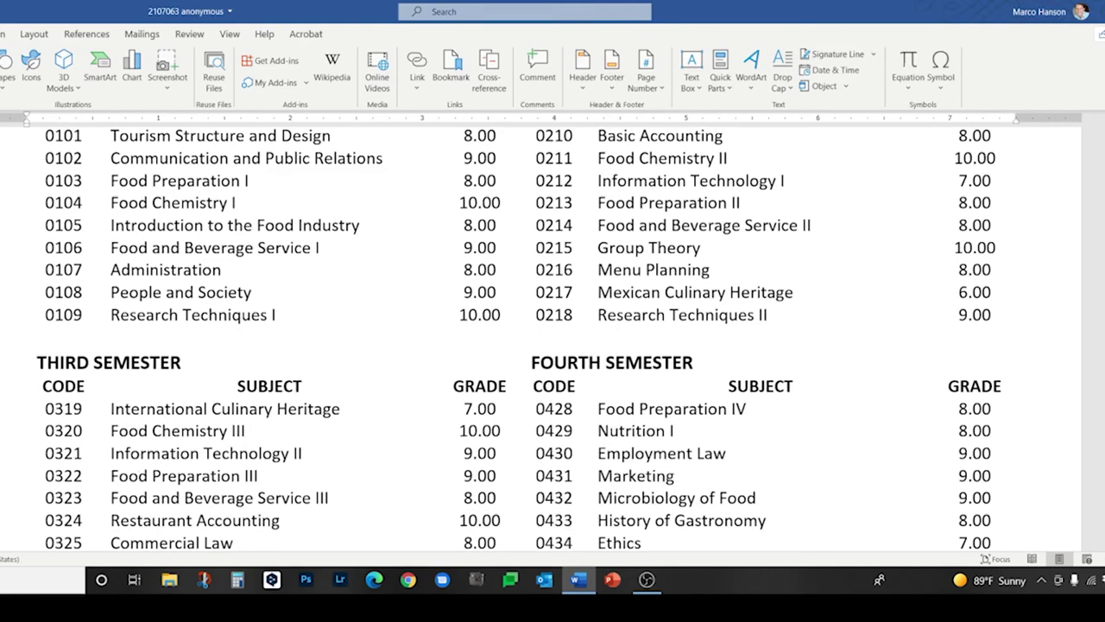
{"action": "scroll", "coordinate": [552, 336], "scroll_direction": "down", "scroll_amount": 10}
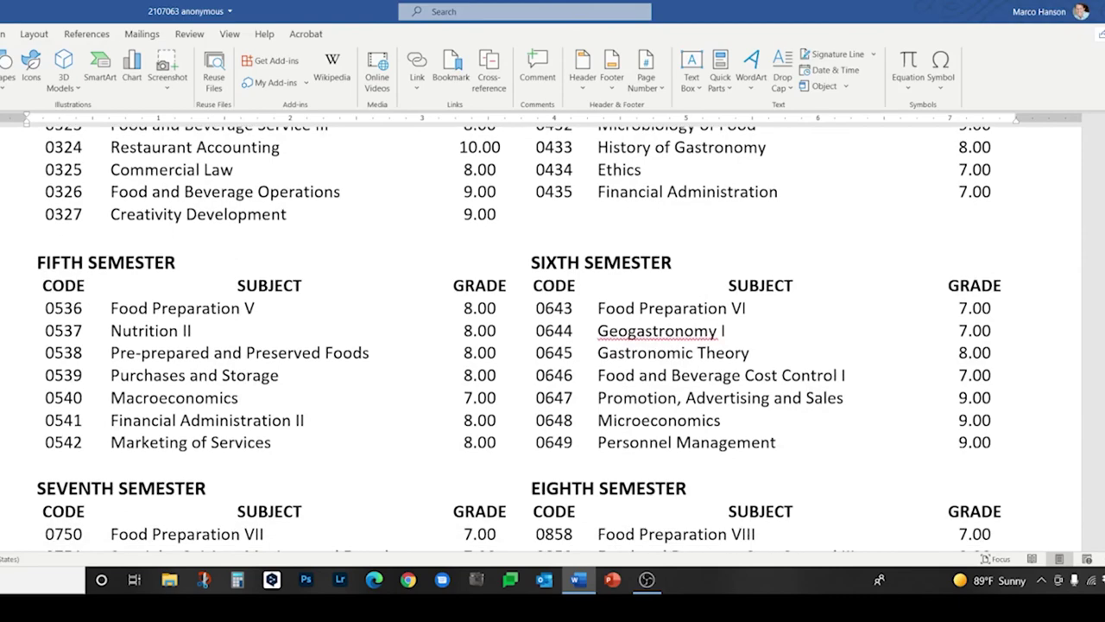
{"action": "scroll", "coordinate": [3, 464], "scroll_direction": "down", "scroll_amount": 10}
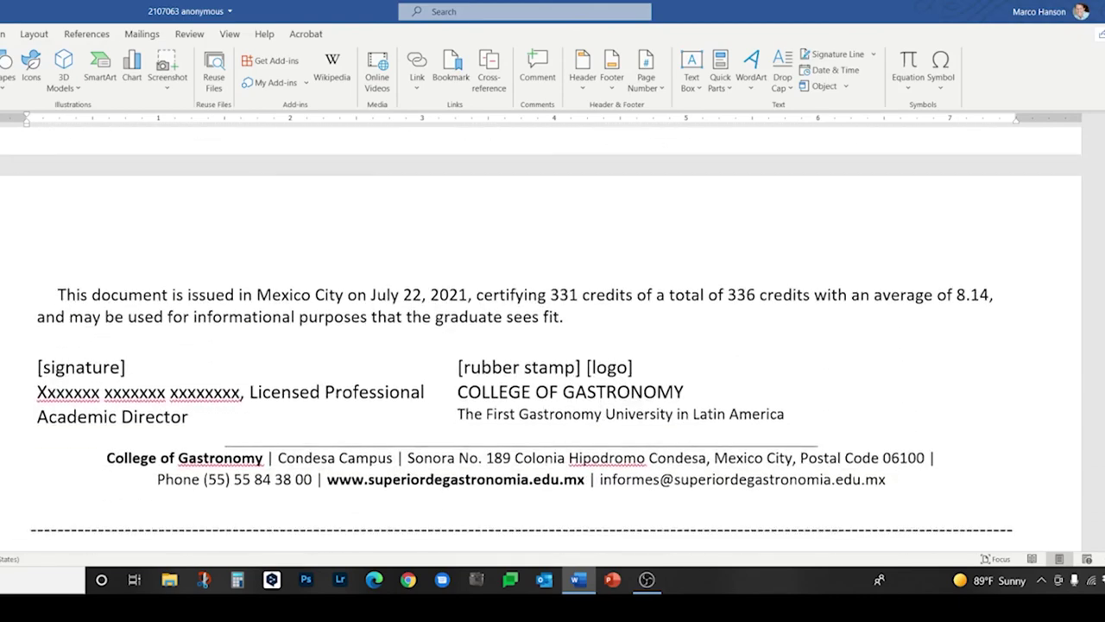
{"action": "scroll", "coordinate": [3, 464], "scroll_direction": "down", "scroll_amount": 5}
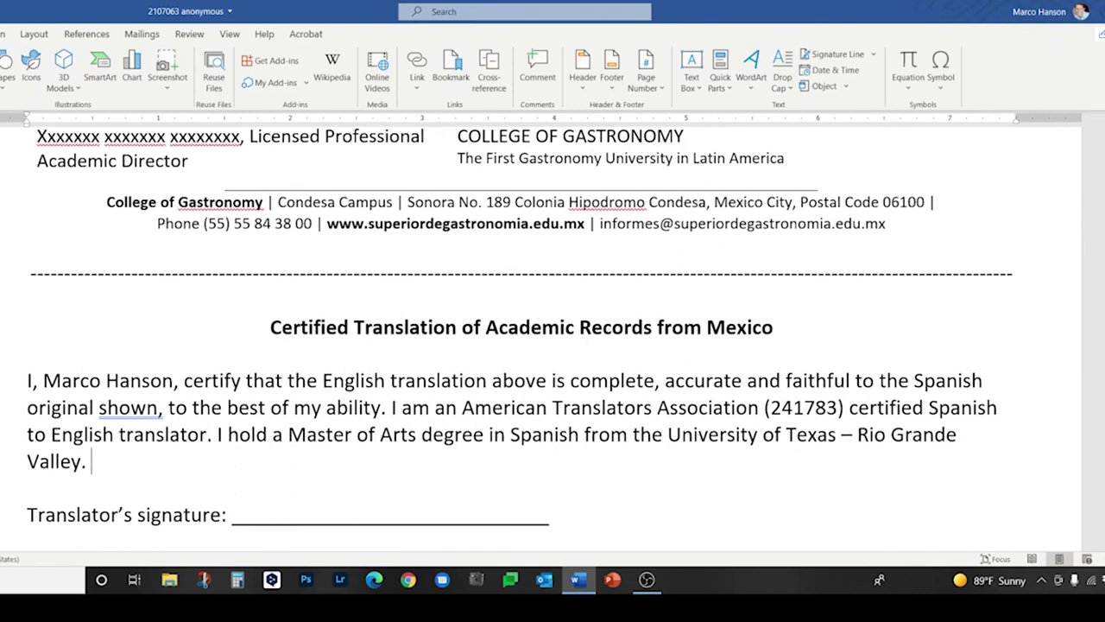
{"action": "scroll", "coordinate": [518, 345], "scroll_direction": "down", "scroll_amount": 5}
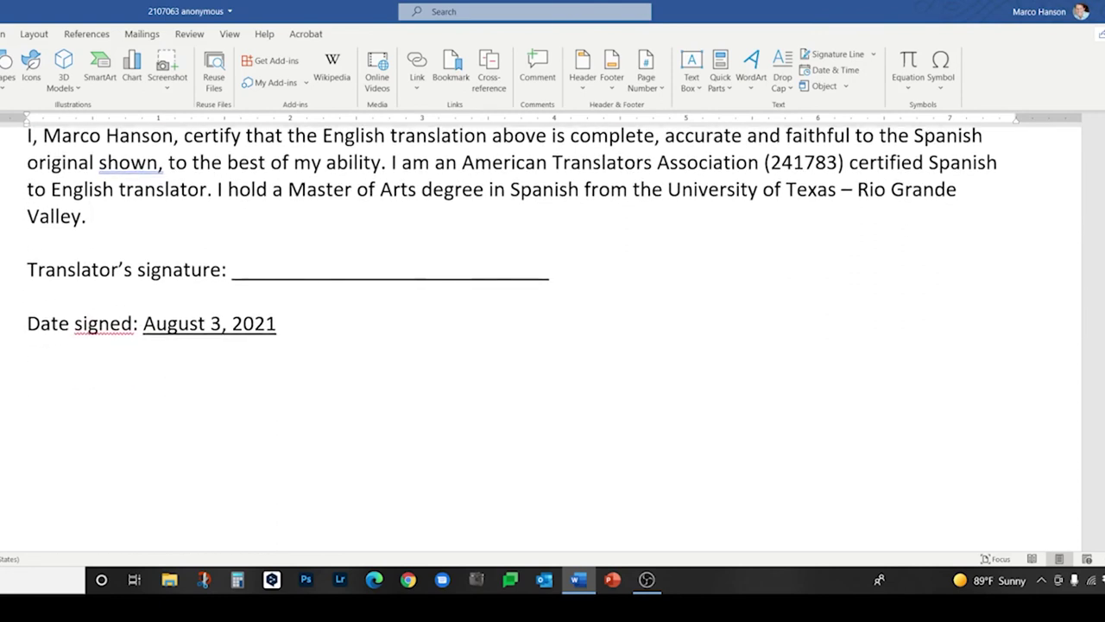
{"action": "scroll", "coordinate": [518, 346], "scroll_direction": "down", "scroll_amount": 3}
{"action": "scroll", "coordinate": [540, 328], "scroll_direction": "down", "scroll_amount": 3}
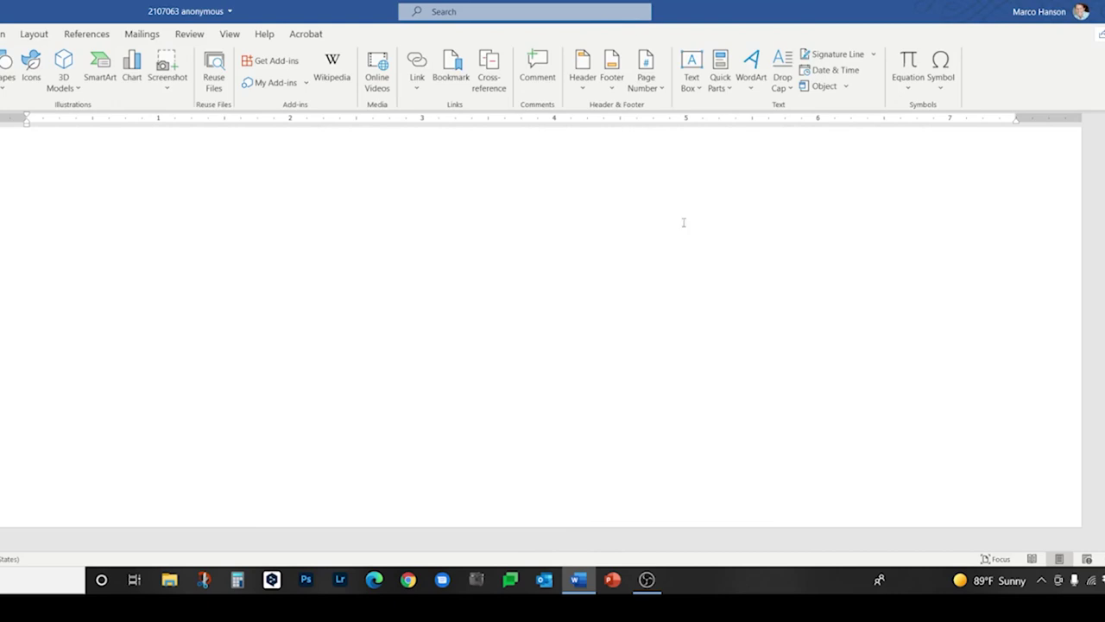
Look back over the scanned Spanish transcript from its letterhead to the footer, ending at the heading of the English translation.
{"action": "scroll", "coordinate": [541, 328], "scroll_direction": "up", "scroll_amount": 10}
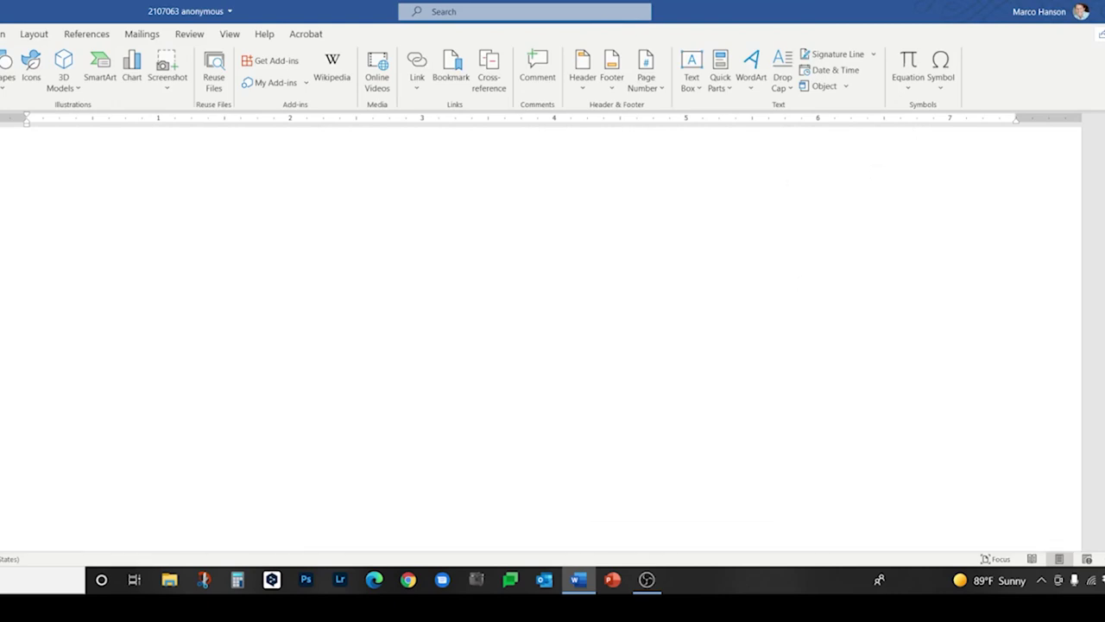
{"action": "scroll", "coordinate": [540, 345], "scroll_direction": "up", "scroll_amount": 15}
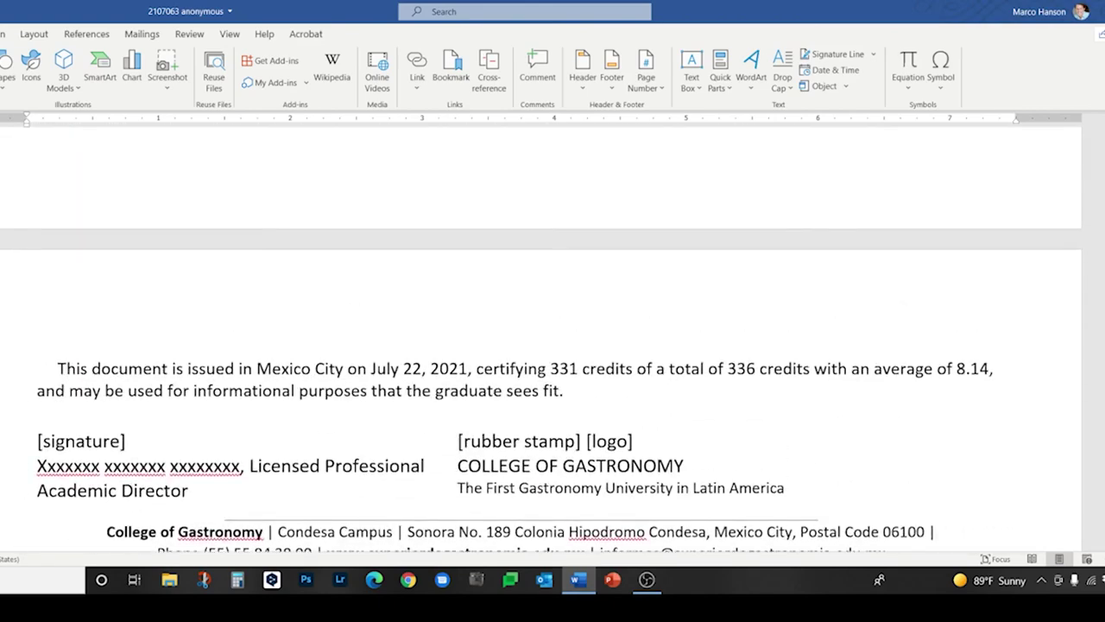
{"action": "scroll", "coordinate": [540, 337], "scroll_direction": "up", "scroll_amount": 20}
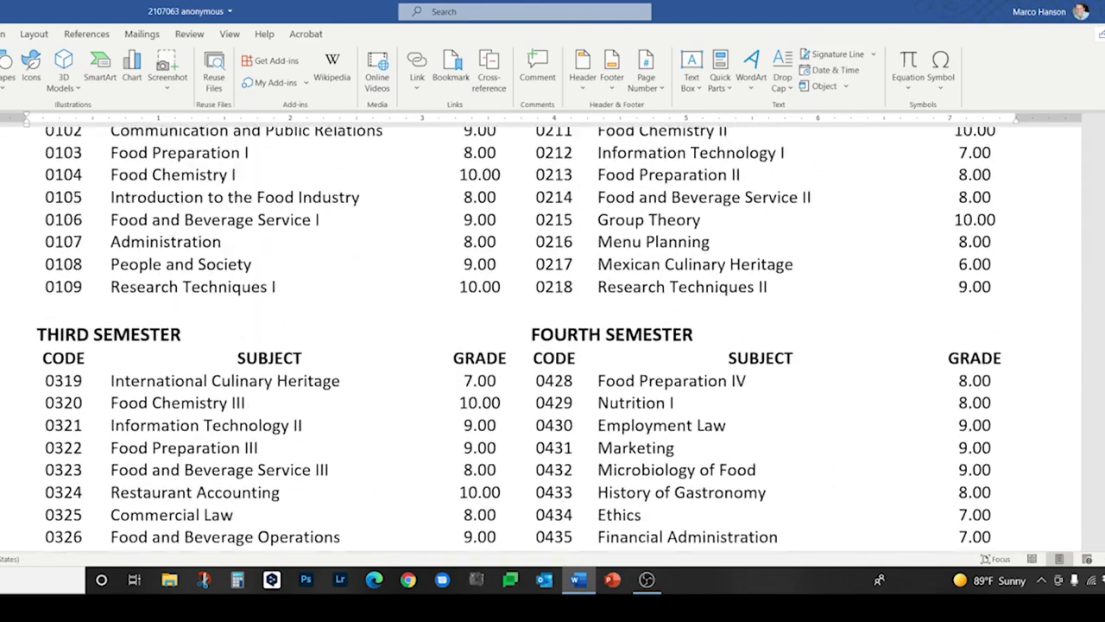
{"action": "scroll", "coordinate": [540, 337], "scroll_direction": "down", "scroll_amount": 15}
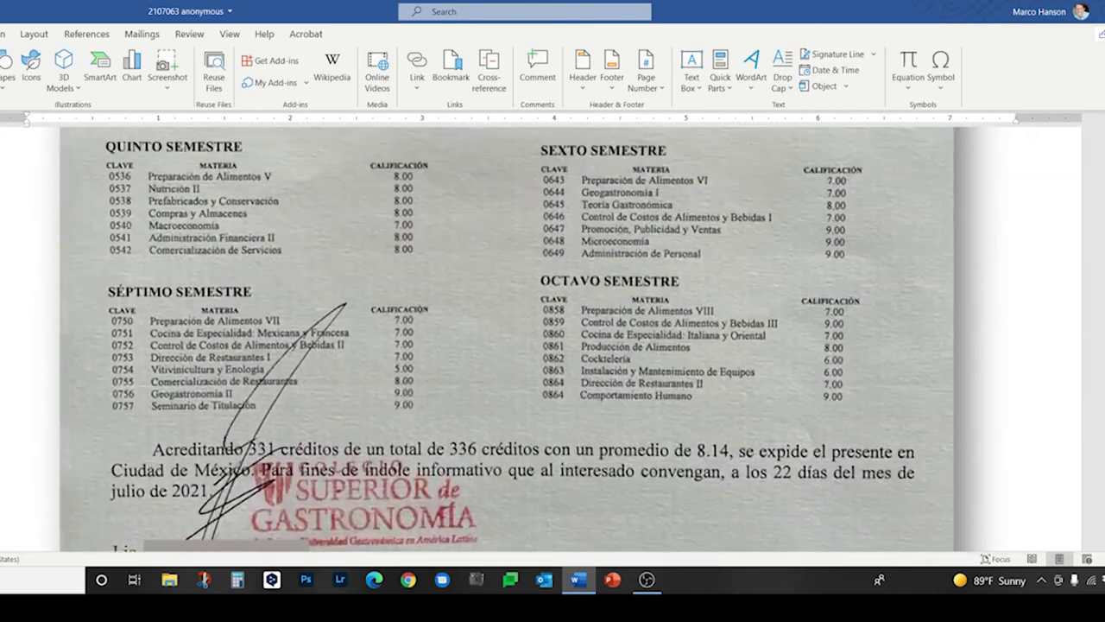
{"action": "scroll", "coordinate": [540, 337], "scroll_direction": "up", "scroll_amount": 12}
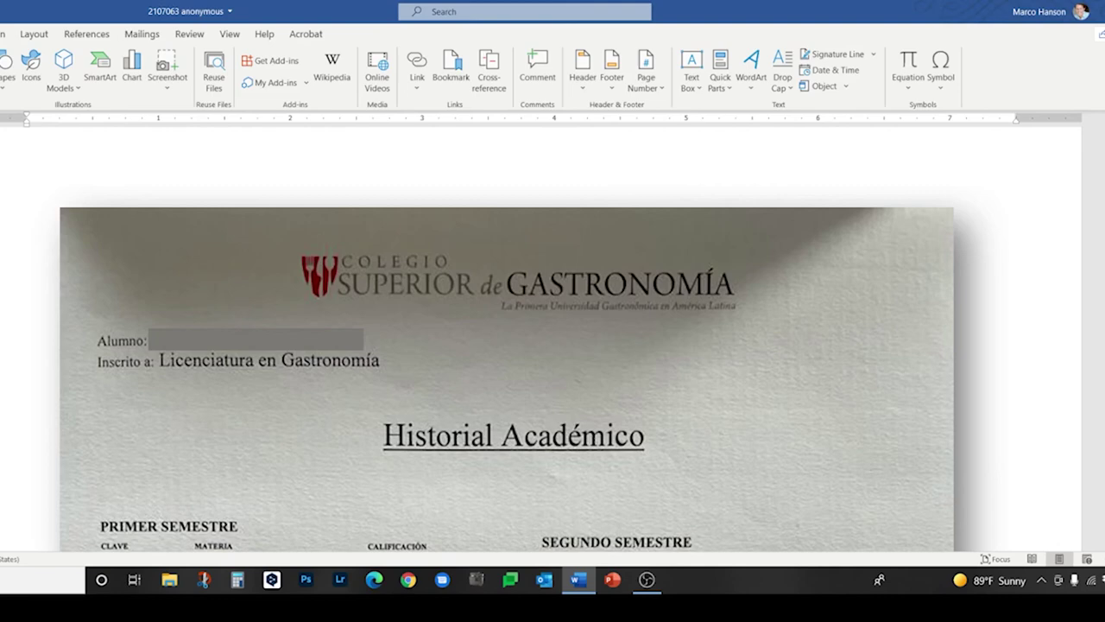
{"action": "scroll", "coordinate": [160, 471], "scroll_direction": "down", "scroll_amount": 5}
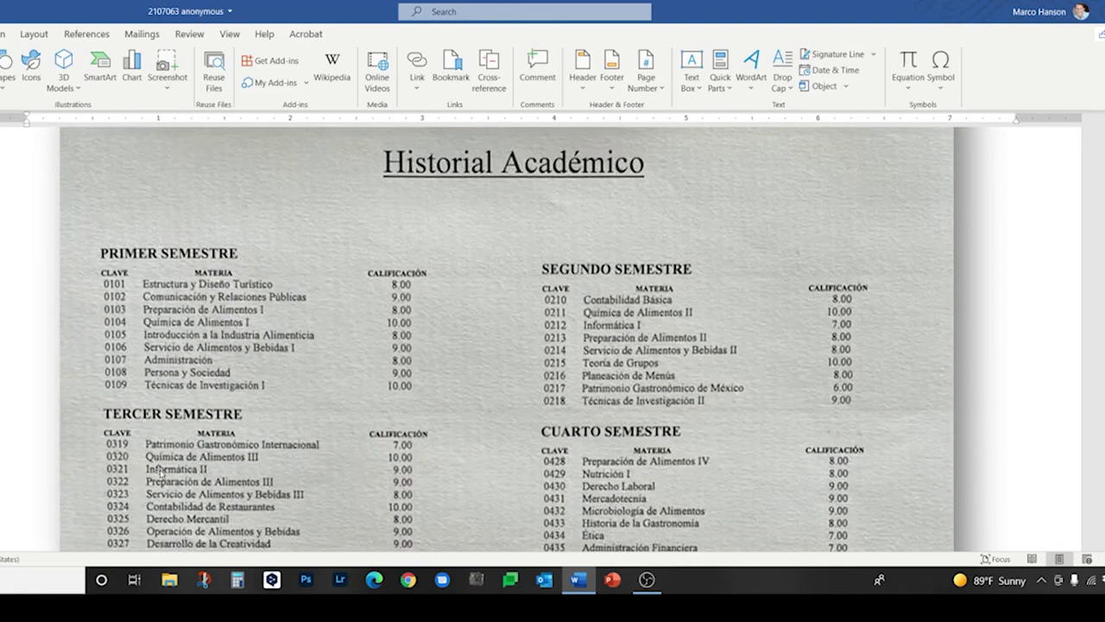
{"action": "scroll", "coordinate": [120, 426], "scroll_direction": "down", "scroll_amount": 12}
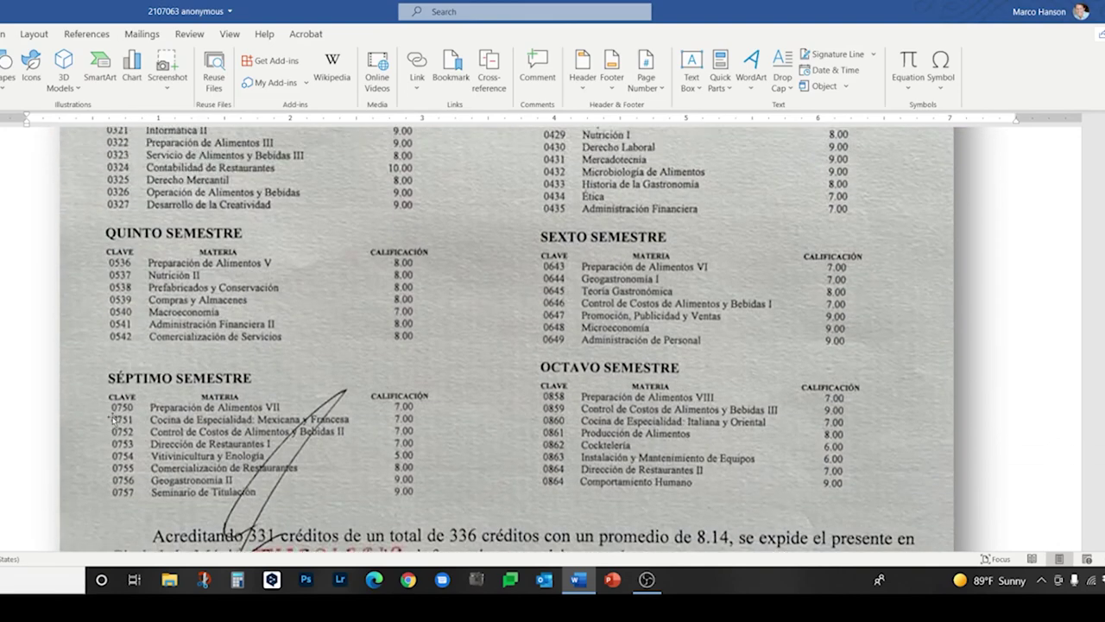
{"action": "scroll", "coordinate": [165, 355], "scroll_direction": "down", "scroll_amount": 10}
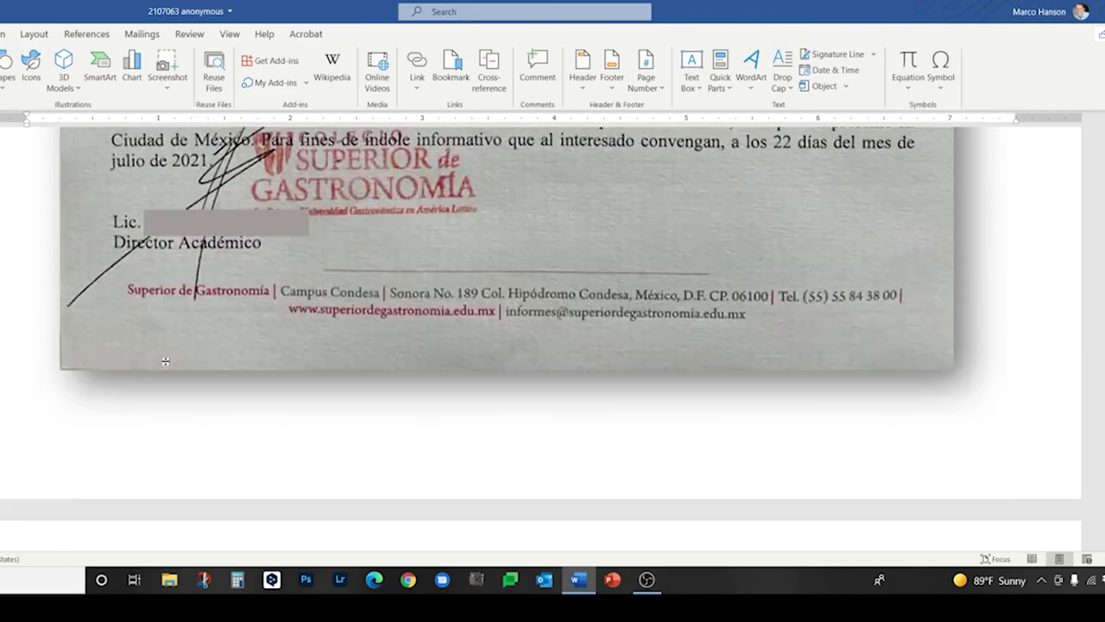
{"action": "scroll", "coordinate": [170, 352], "scroll_direction": "up", "scroll_amount": 3}
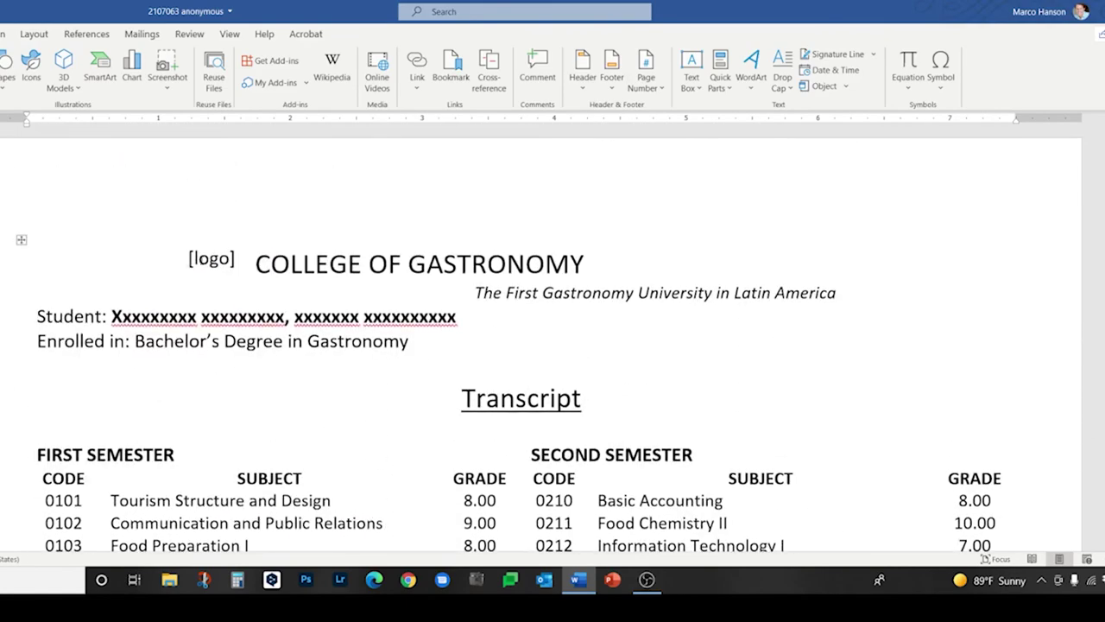
Select the translated transcript from its logo line to the college's contact footer, and zoom out to display all three pages side by side.
{"action": "mouse_move", "coordinate": [20, 239]}
{"action": "left_mouse_down"}
{"action": "mouse_move", "coordinate": [22, 488]}
{"action": "mouse_move", "coordinate": [259, 552]}
{"action": "mouse_move", "coordinate": [552, 552]}
{"action": "mouse_move", "coordinate": [553, 406]}
{"action": "mouse_move", "coordinate": [950, 466]}
{"action": "mouse_move", "coordinate": [1027, 432]}
{"action": "mouse_move", "coordinate": [1021, 476]}
{"action": "left_mouse_up"}
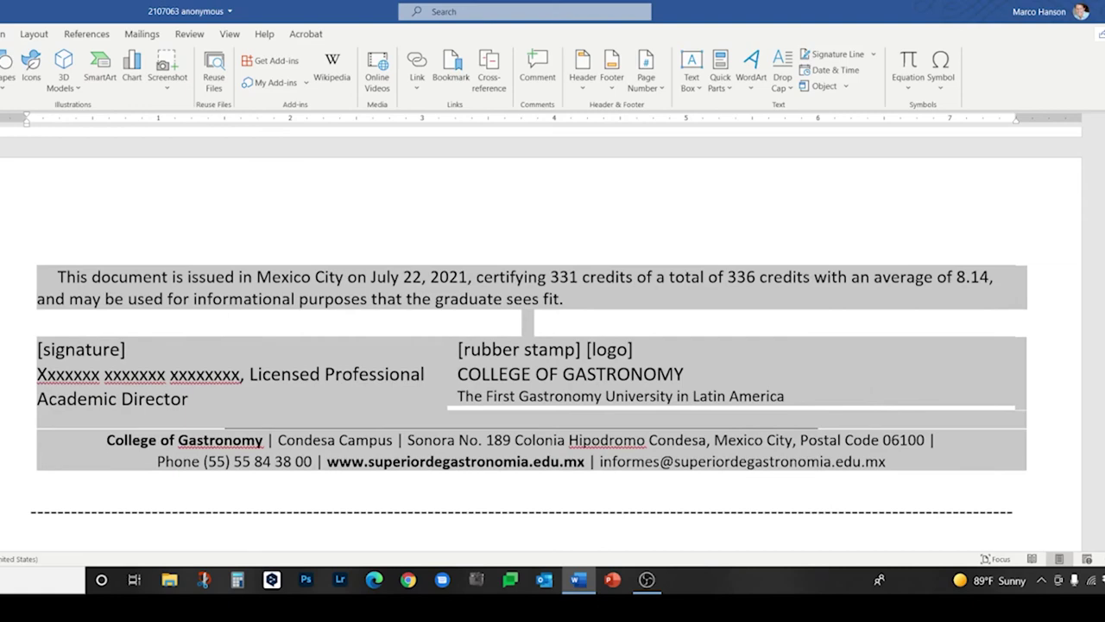
{"action": "left_click", "coordinate": [1100, 559]}
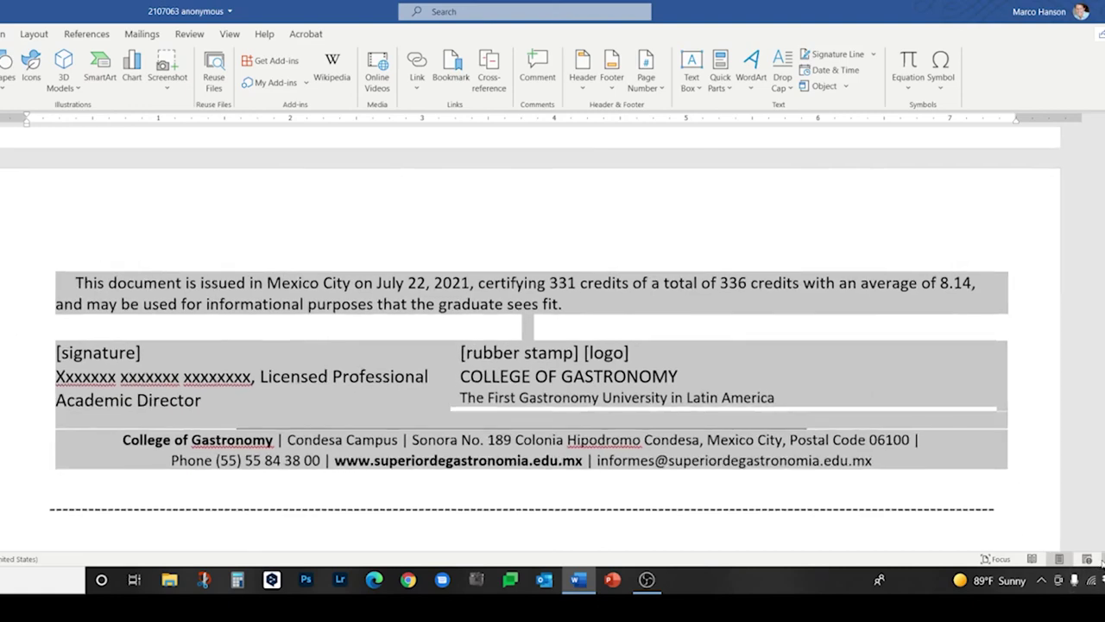
{"action": "left_click", "coordinate": [1099, 559]}
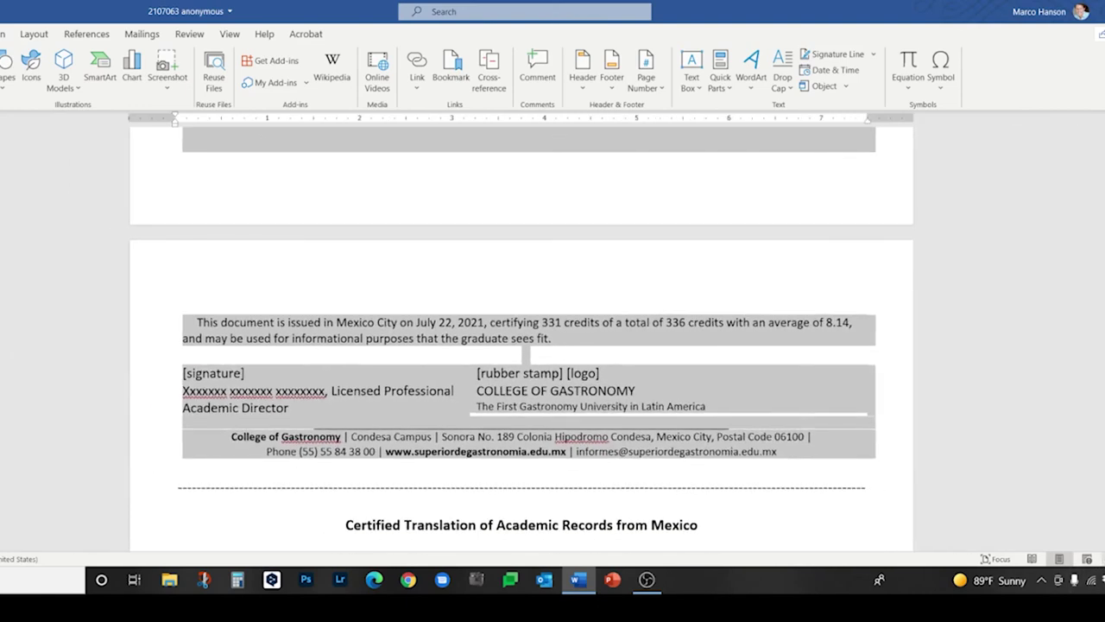
{"action": "left_click", "coordinate": [1100, 559]}
{"action": "left_click", "coordinate": [1100, 559]}
{"action": "left_click", "coordinate": [1100, 560]}
{"action": "left_click", "coordinate": [1100, 559]}
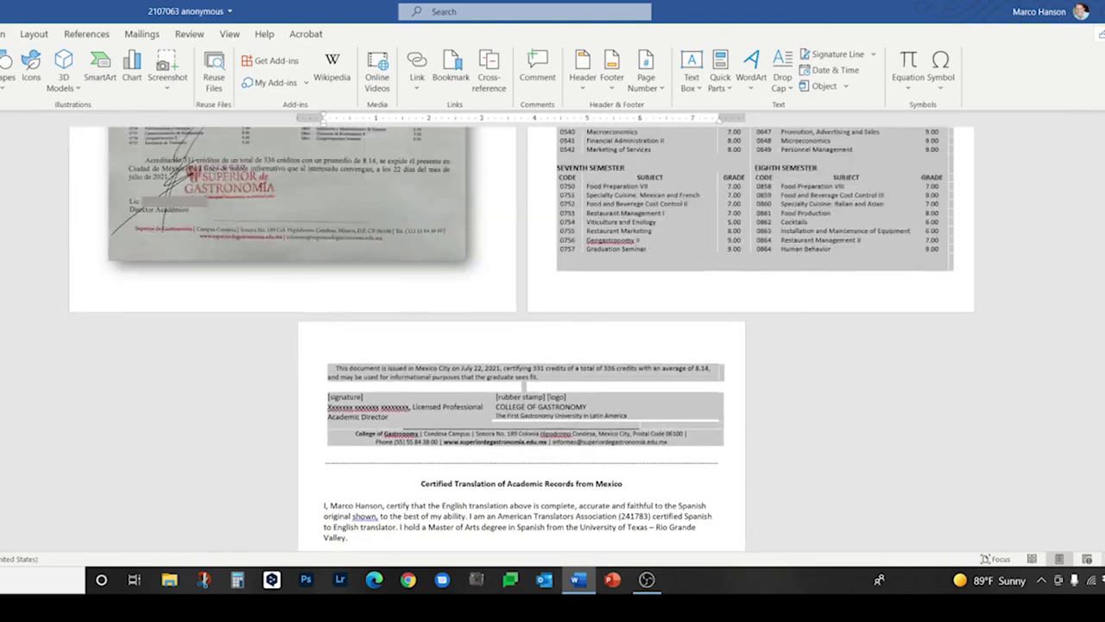
{"action": "left_click", "coordinate": [1100, 560]}
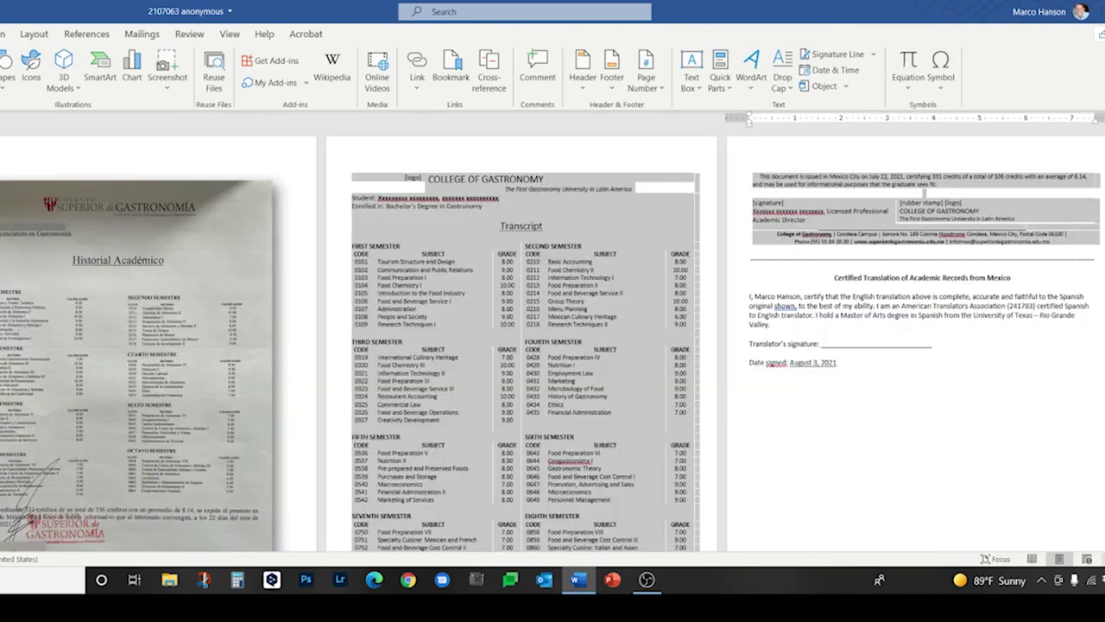
{"action": "left_click", "coordinate": [1100, 560]}
{"action": "left_click", "coordinate": [1100, 560]}
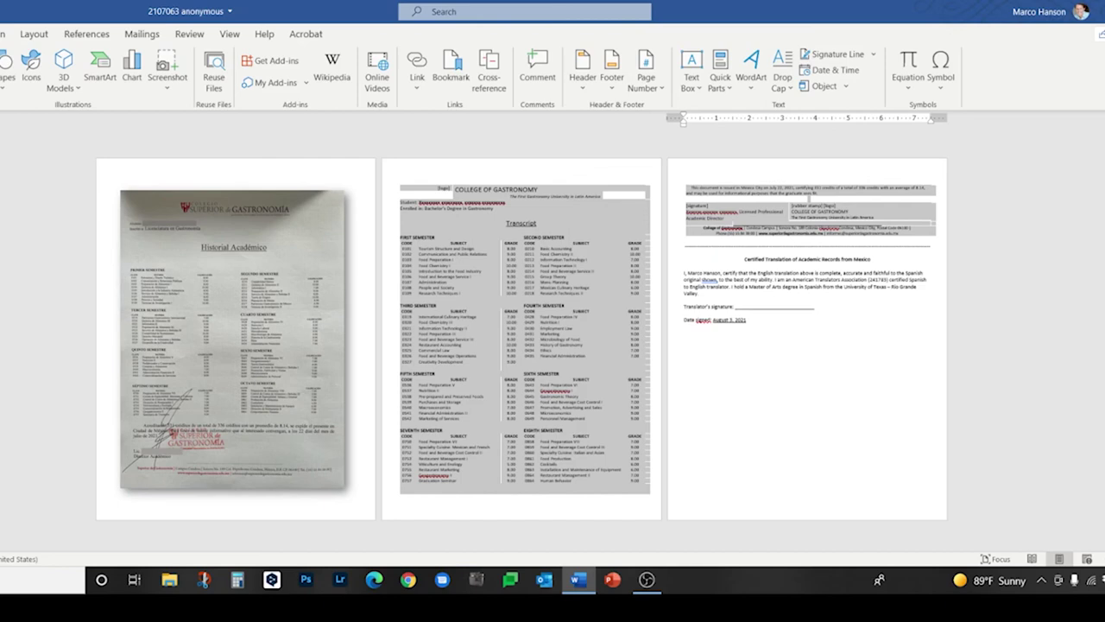
Switch to the OBS window.
{"action": "mouse_move", "coordinate": [647, 585]}
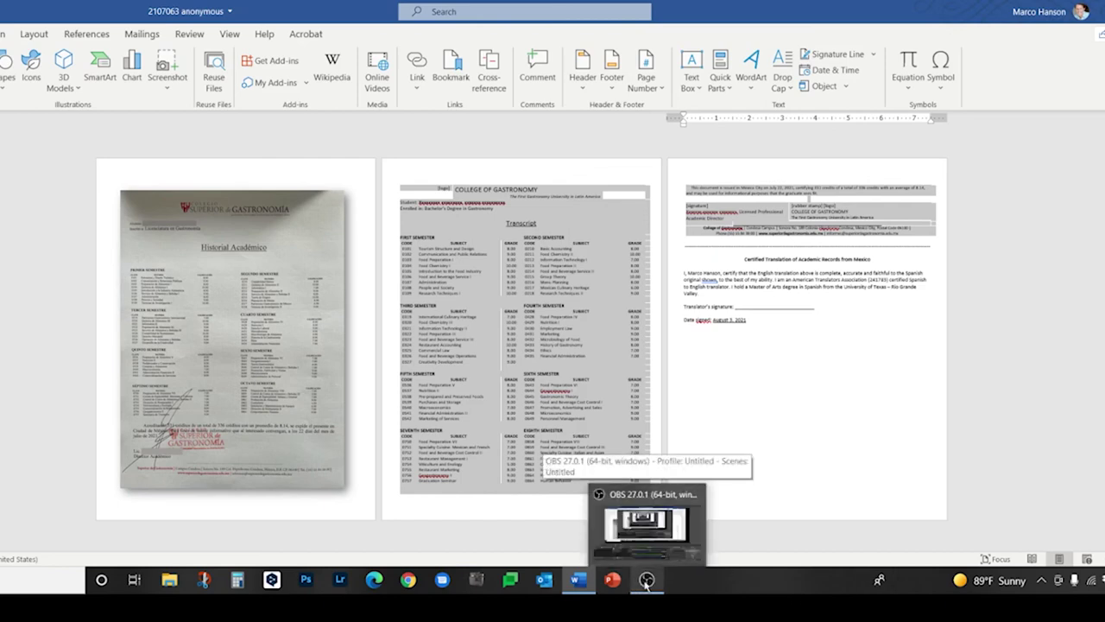
{"action": "left_click", "coordinate": [648, 582]}
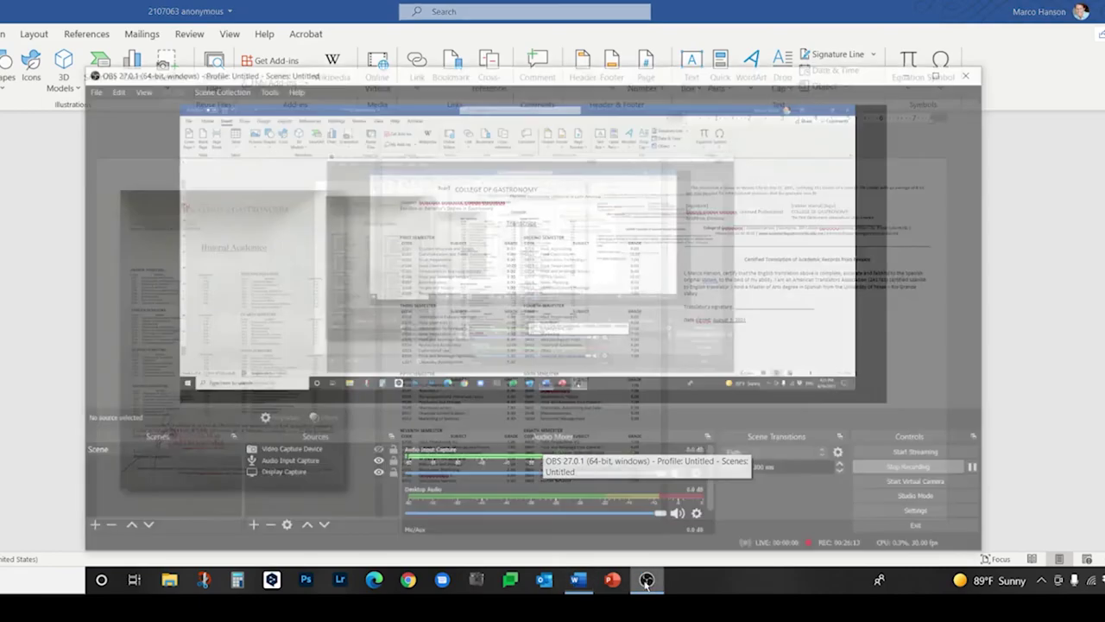